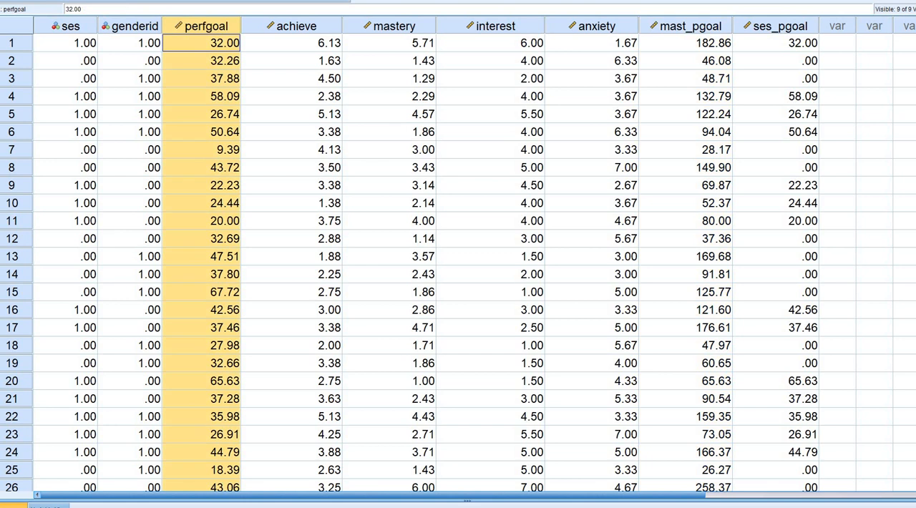
click(390, 26)
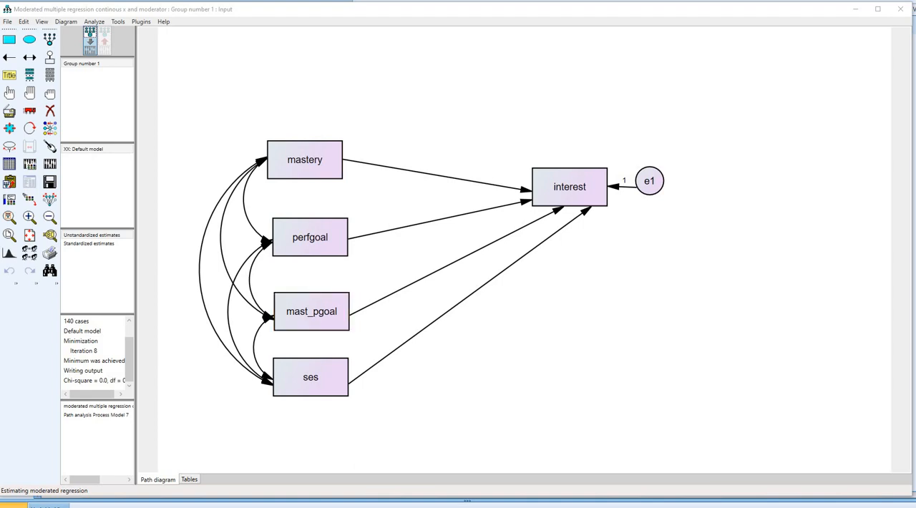
drag(287, 170, 303, 167)
drag(294, 247, 312, 246)
drag(295, 388, 329, 387)
drag(551, 194, 577, 191)
click(909, 305)
- Configure the analysis properties to estimate means and intercepts and perform a 2000-sample bootstrap with percentile confidence intervals at the 95 level
click(29, 164)
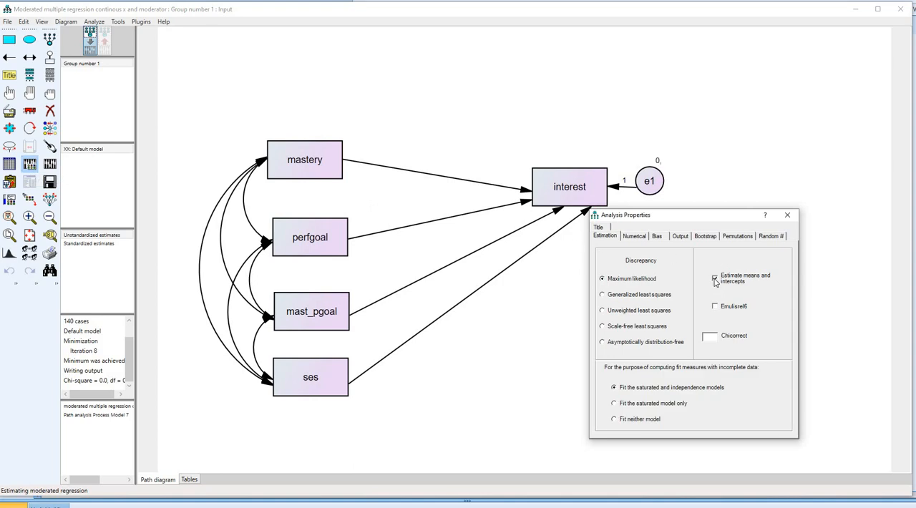
click(705, 239)
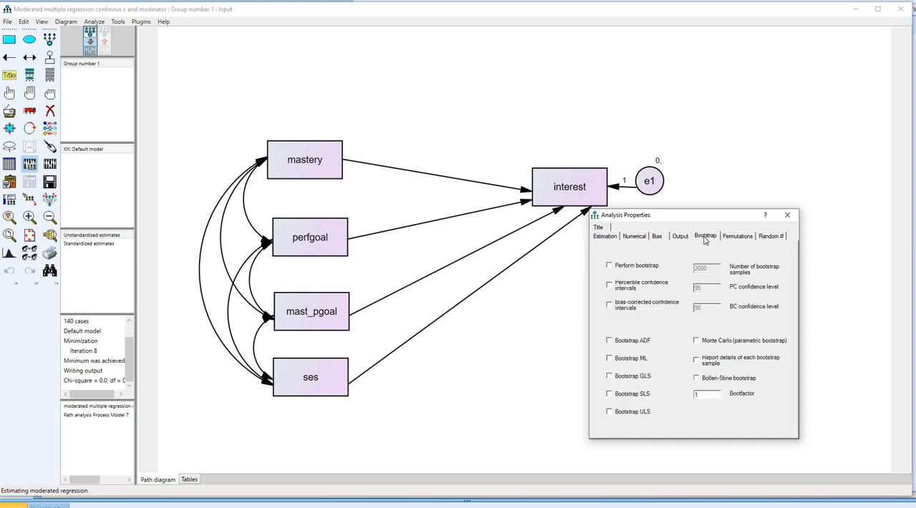
click(610, 267)
click(609, 285)
drag(712, 270, 685, 269)
drag(692, 288, 706, 288)
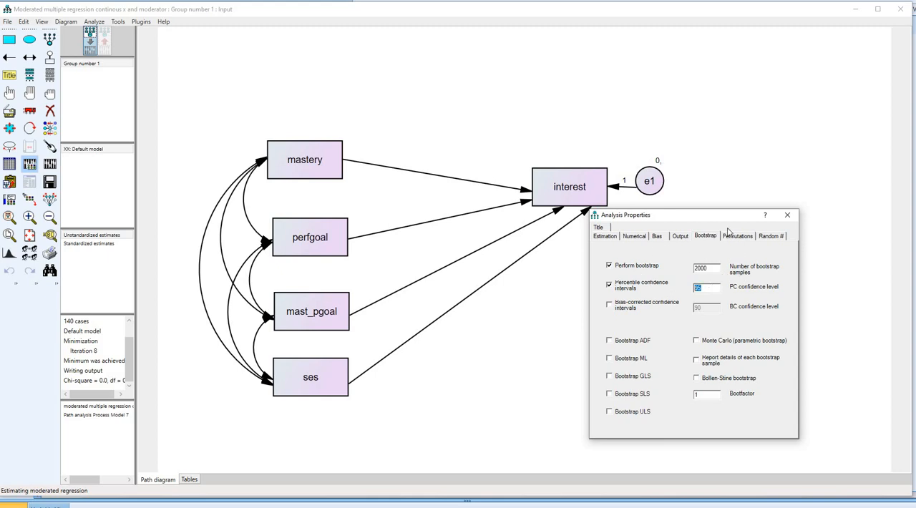
drag(724, 217, 747, 227)
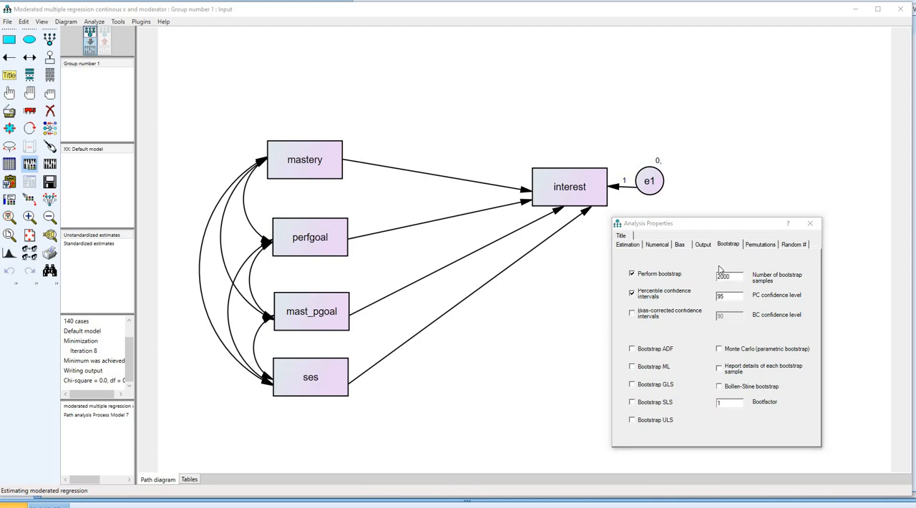
click(704, 246)
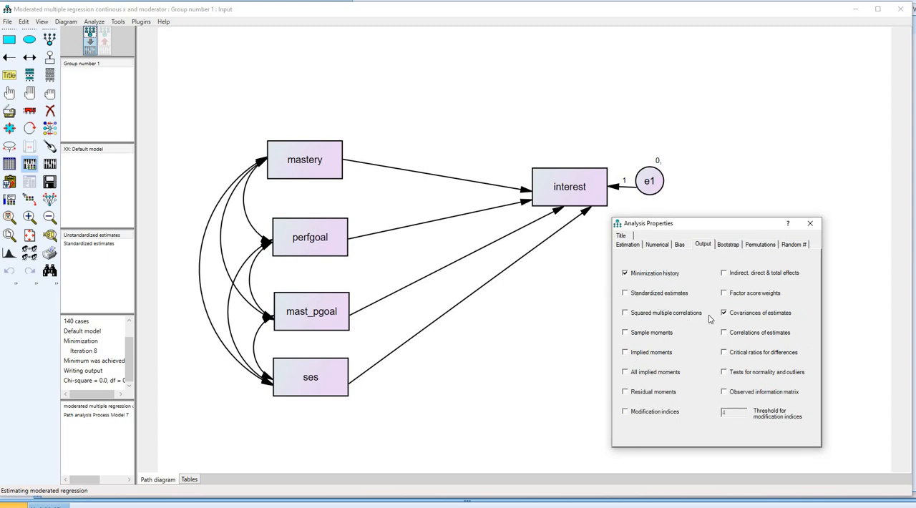
click(810, 223)
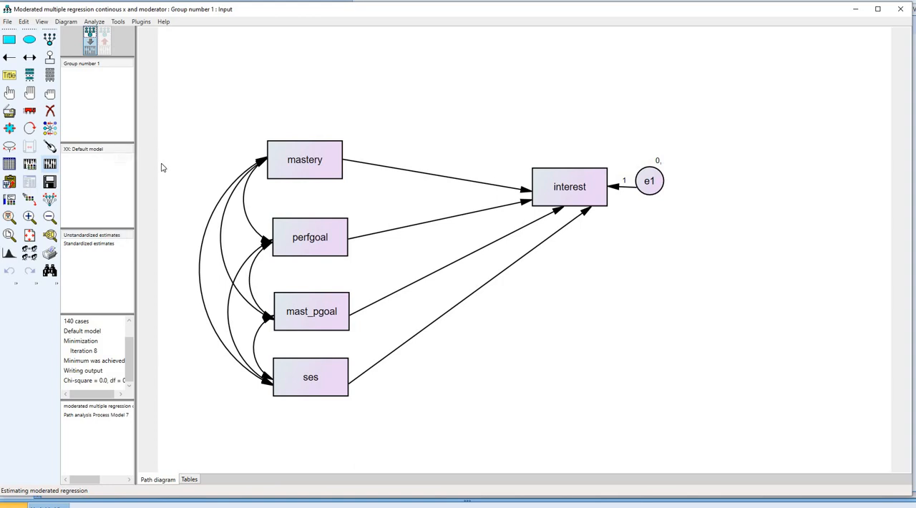
- Label the intercept of the interest variable as i in its object properties
right_click(556, 188)
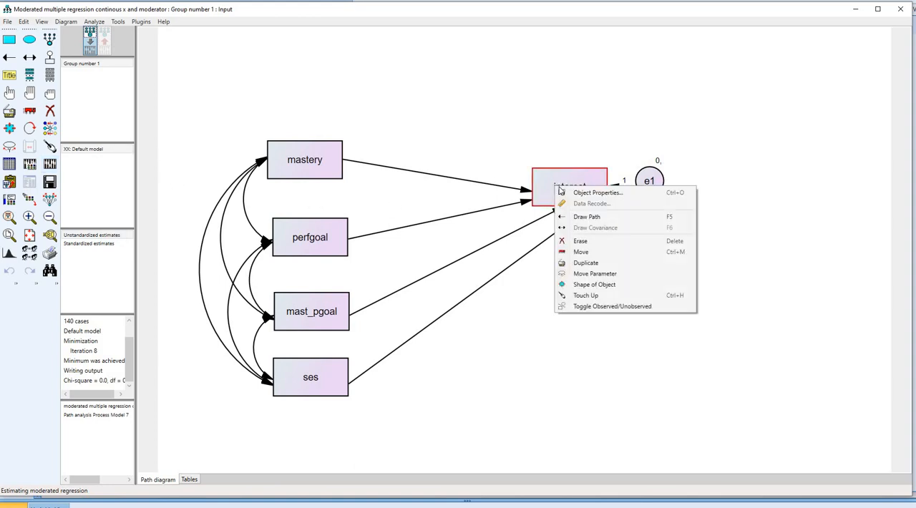
click(598, 193)
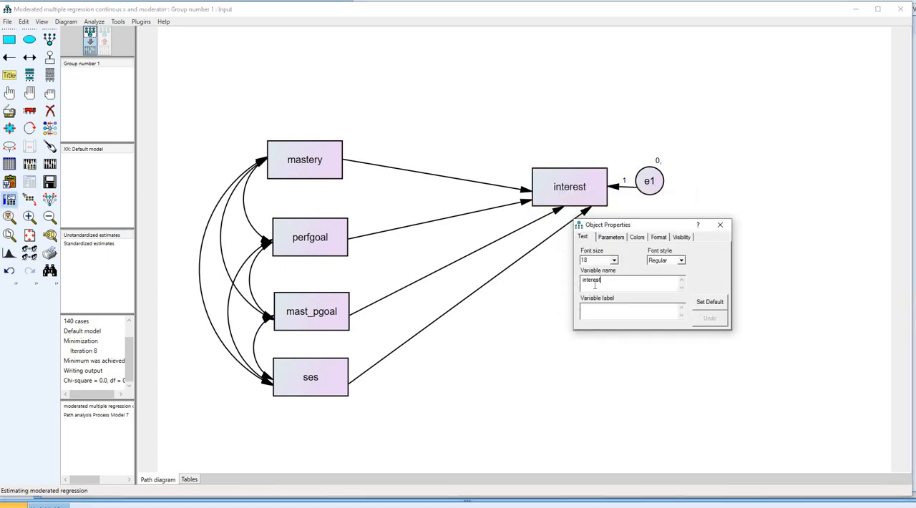
click(612, 237)
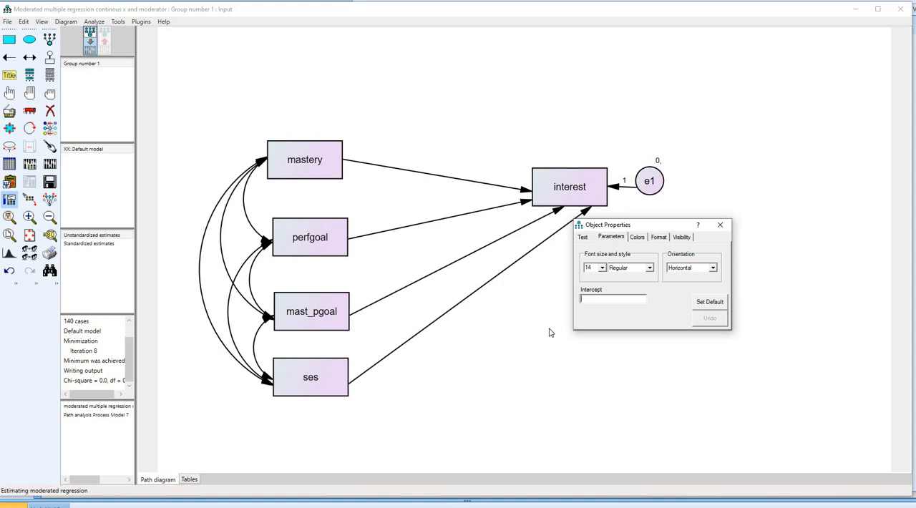
text(i)
- Label the regression weights of the paths to interest a1 for mastery, a2 for perfgoal and a3 for mast_pgoal
click(525, 192)
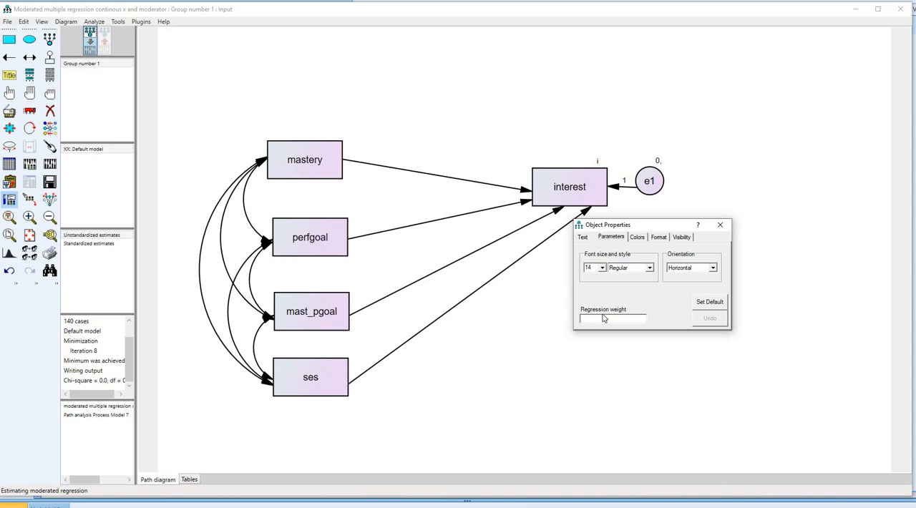
text(a1)
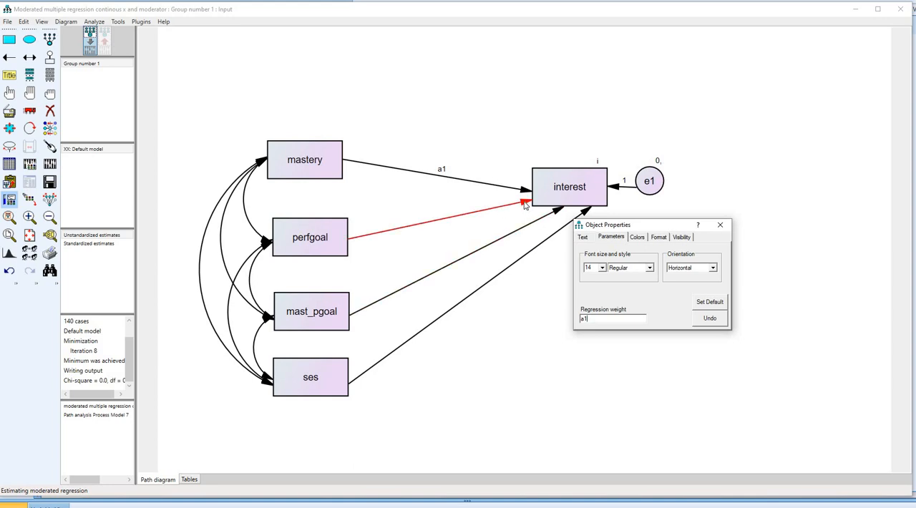
click(525, 206)
text(a2)
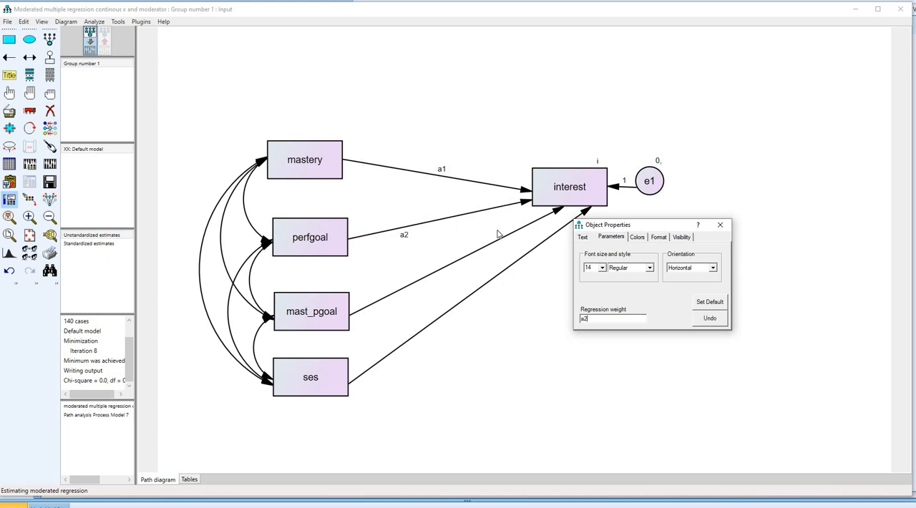
click(526, 205)
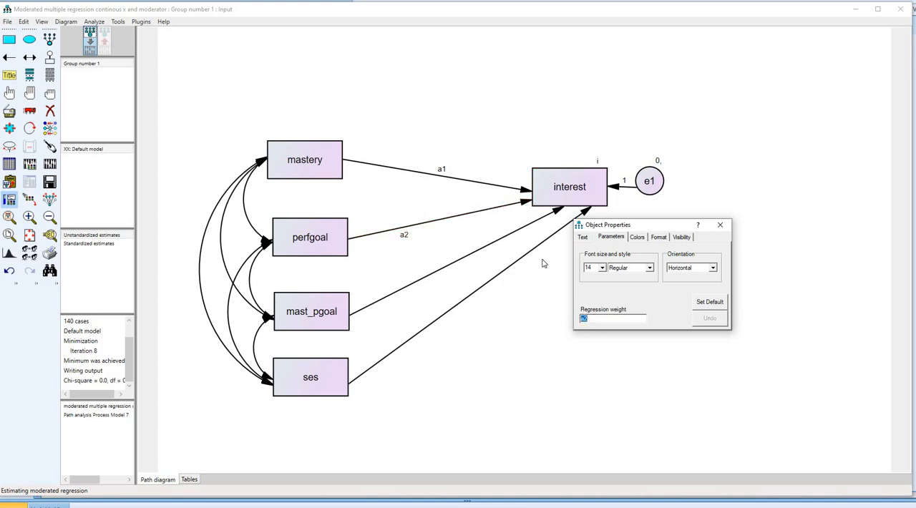
click(556, 213)
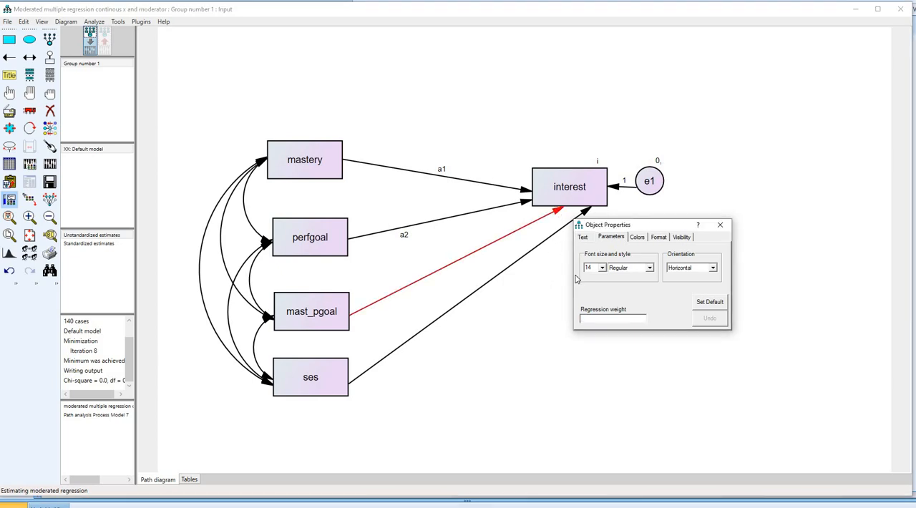
text(a3)
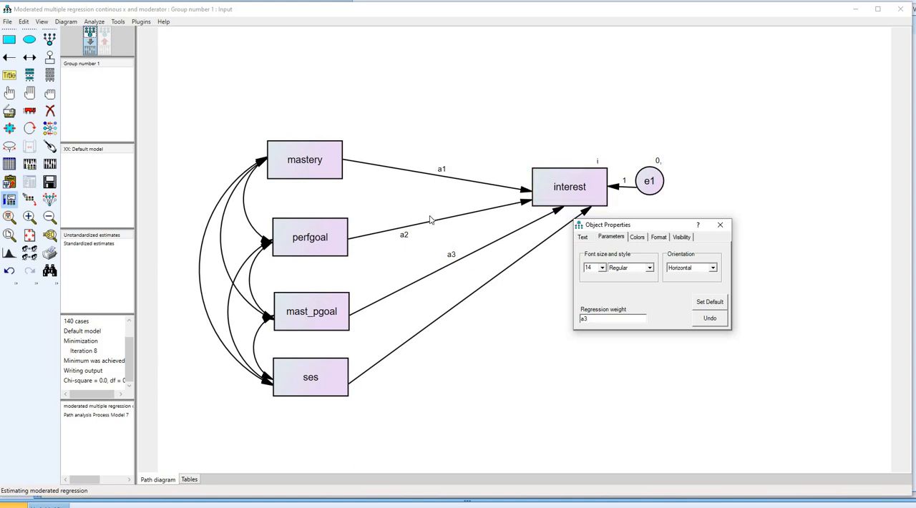
- Name the mean of the mastery variable fp_mean and its variance fp_var
click(323, 170)
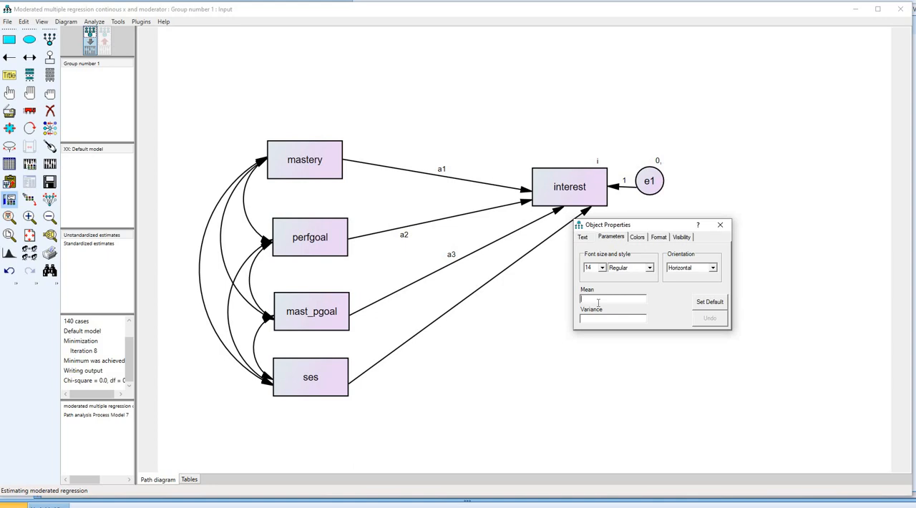
text(fp_mean)
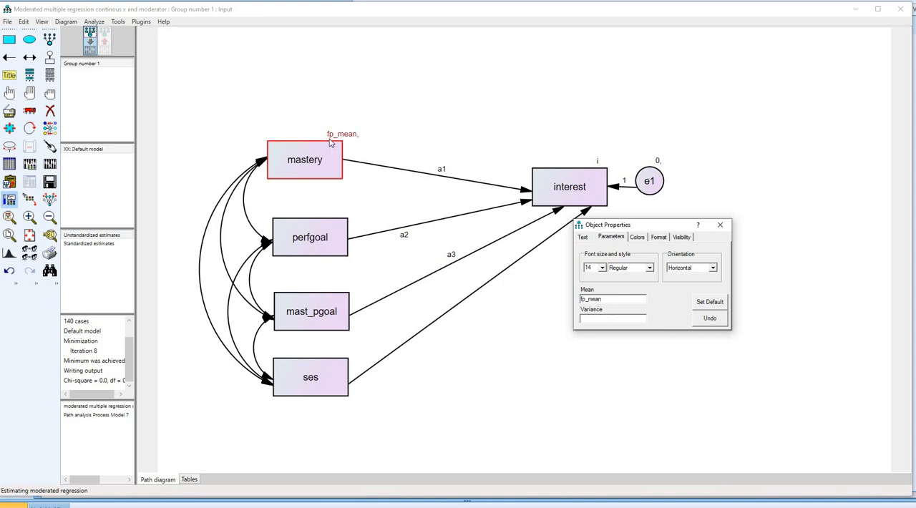
click(609, 318)
text(fp)
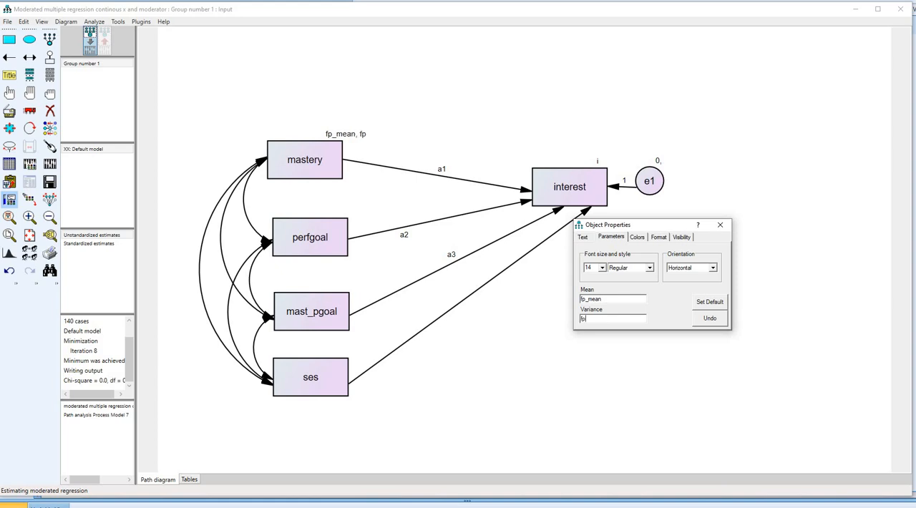
text(_var)
- Name the mean of the perfgoal variable mod_mean and its variance mod_var, and close the object properties
click(310, 237)
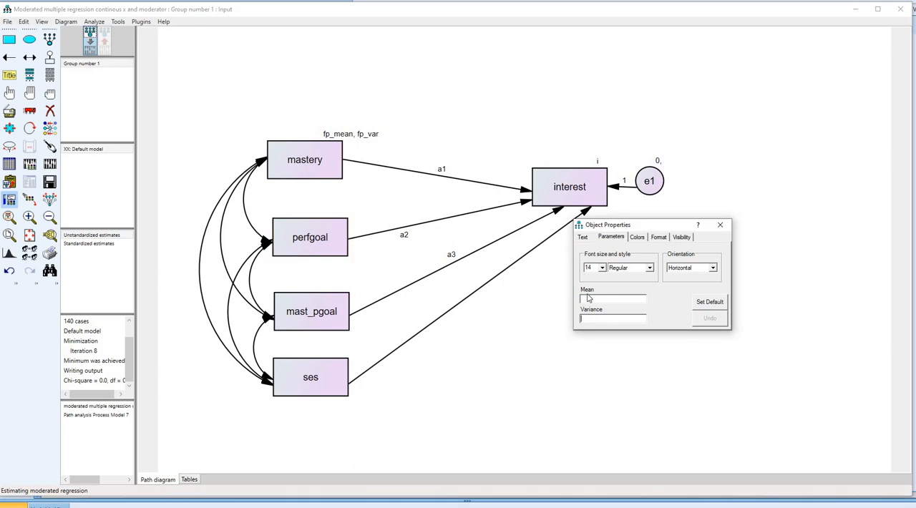
click(309, 236)
text(mod_mean, mod_v)
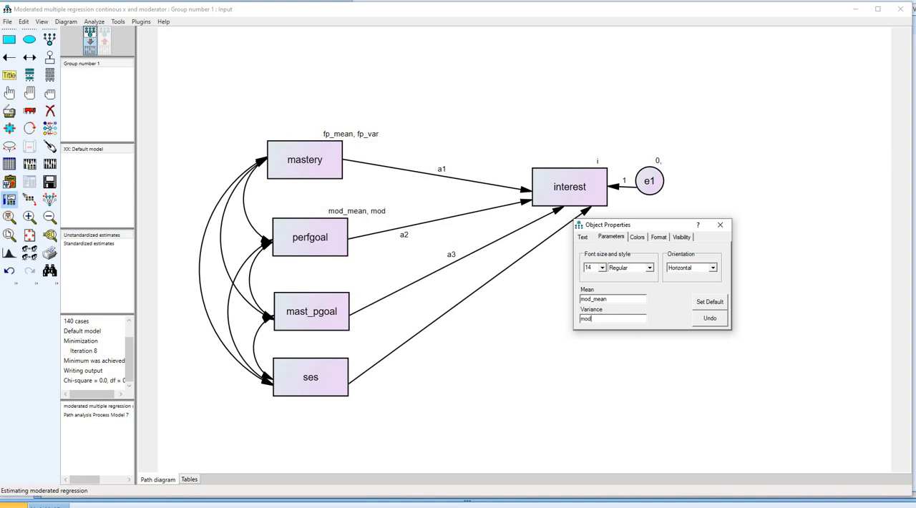
text(ar)
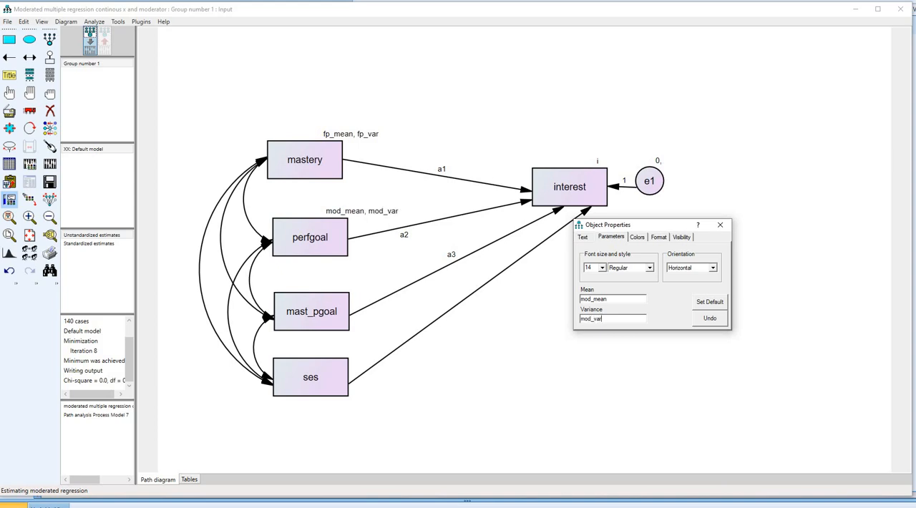
click(720, 227)
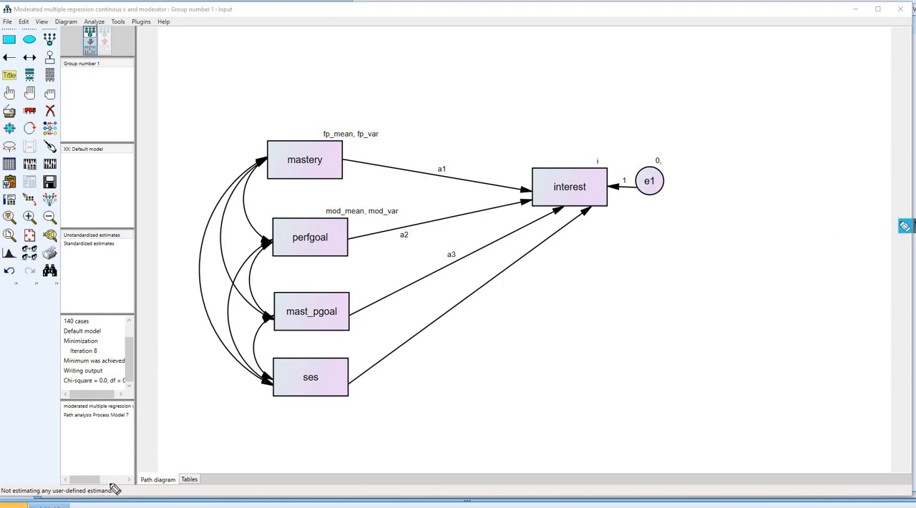
drag(70, 479, 15, 475)
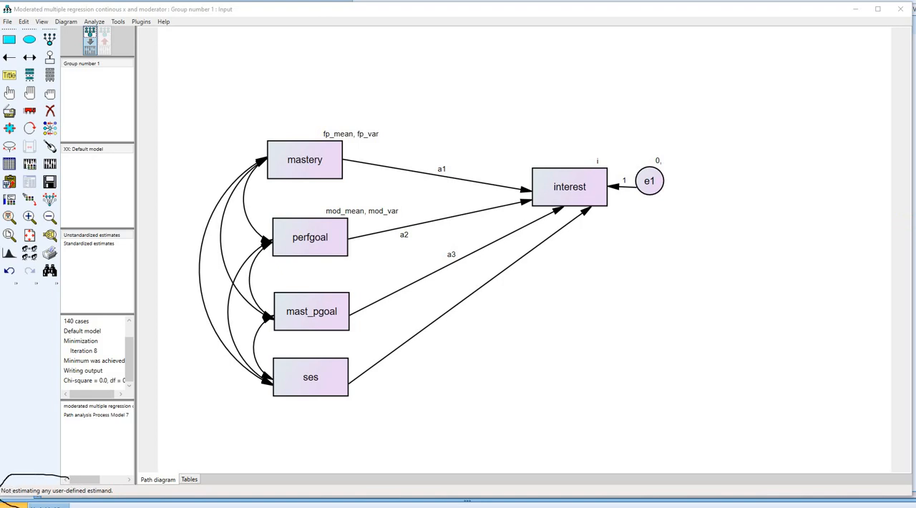
drag(43, 461, 47, 499)
click(912, 235)
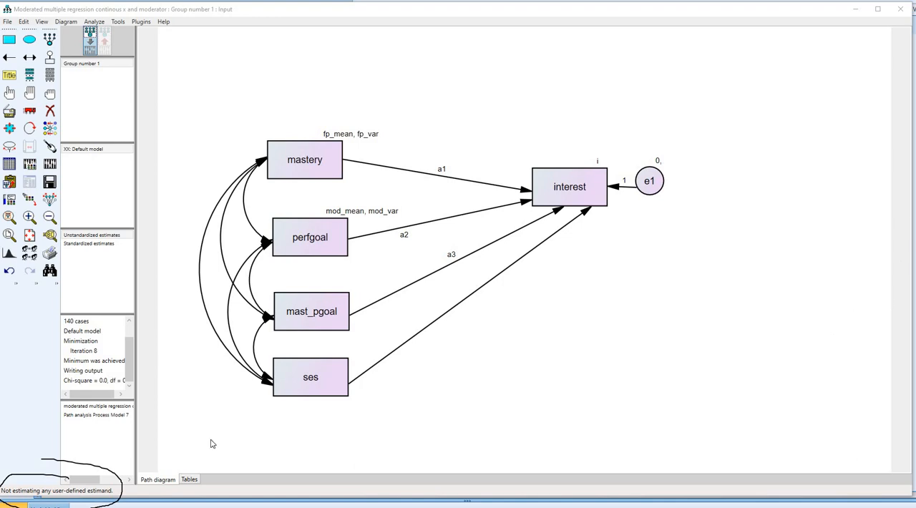
- Open a blank user-defined estimand script, switch to the Notepad file with the continuous IV and moderator code, and copy all of its text
click(68, 491)
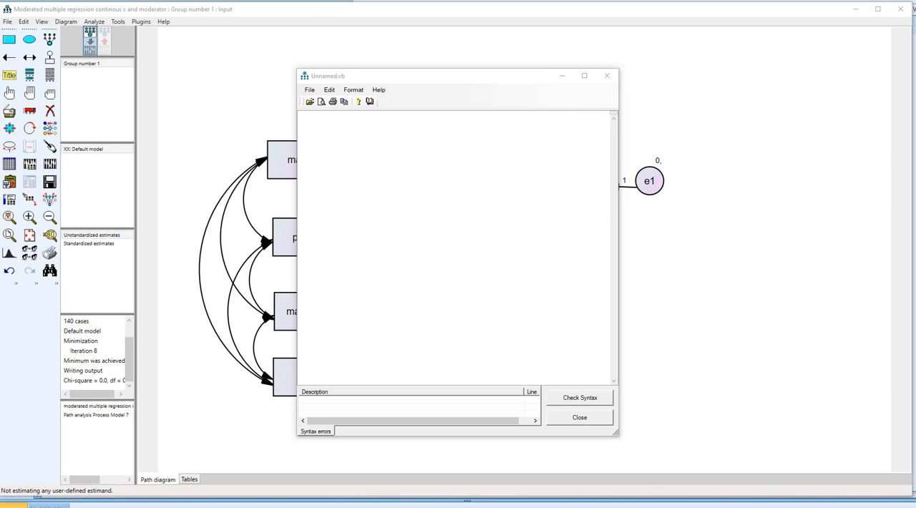
key(alt+Tab)
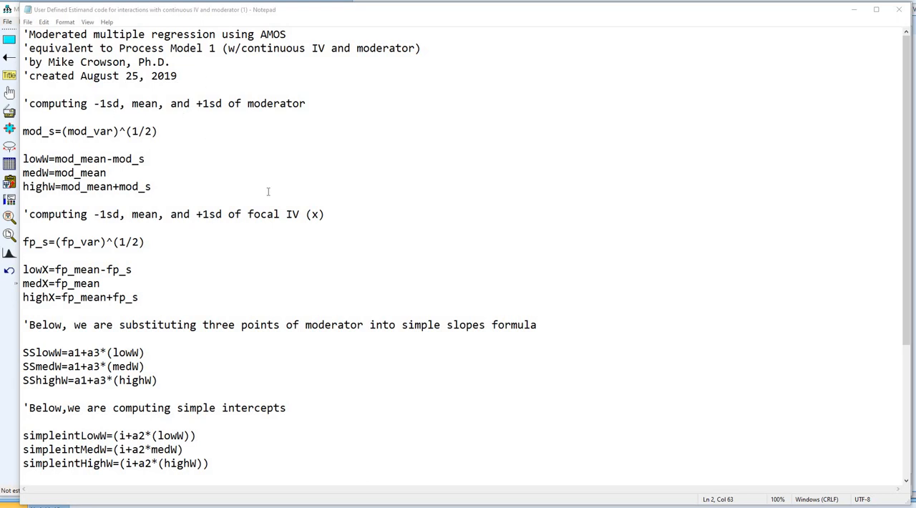
scroll(270, 192, down, 2)
scroll(270, 193, down, 3)
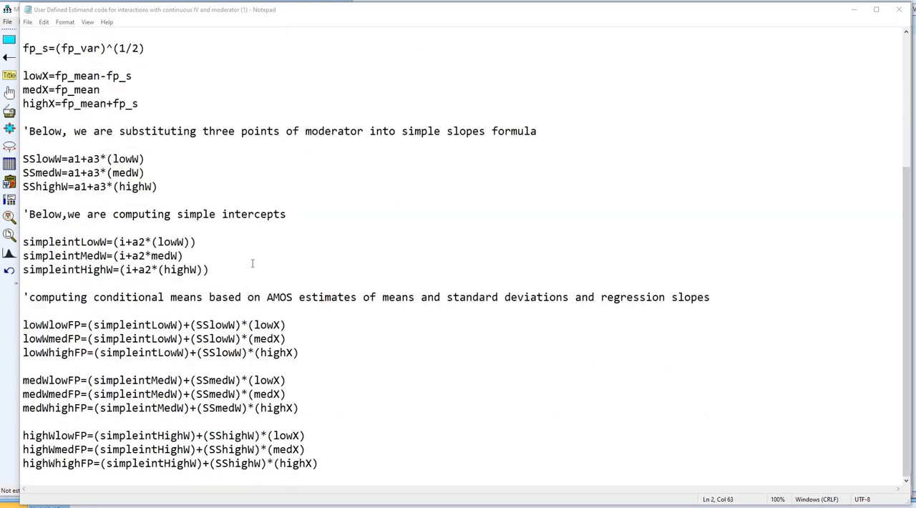
scroll(154, 143, up, 5)
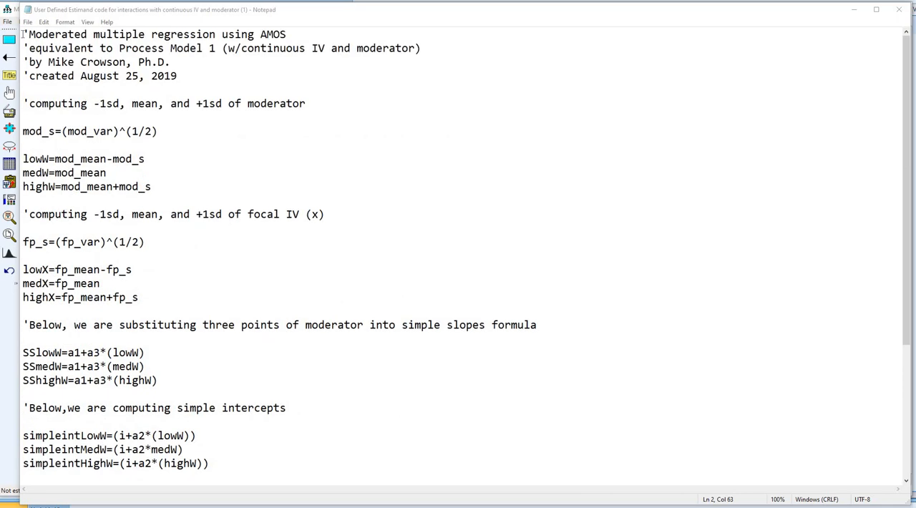
drag(23, 34, 186, 487)
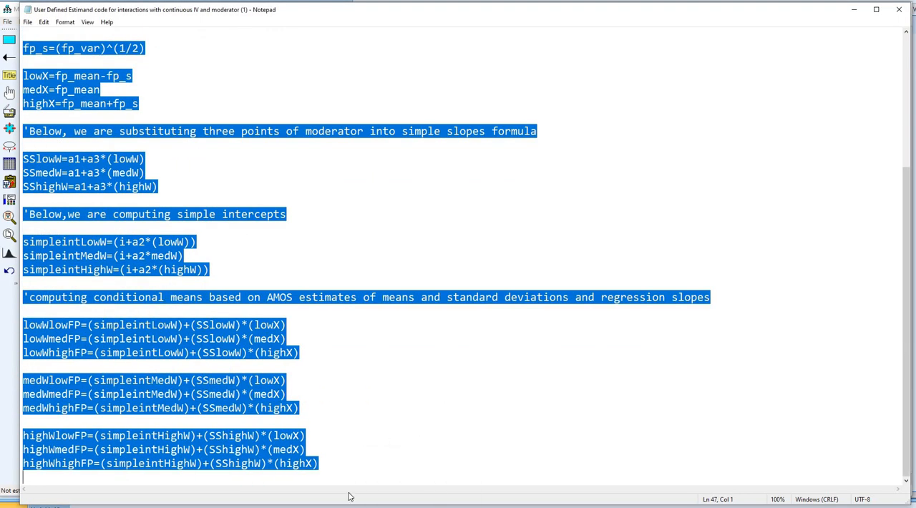
- Switch back to the Amos script window Unnamed.vb and paste the copied estimand code into it
mouse_move(440, 492)
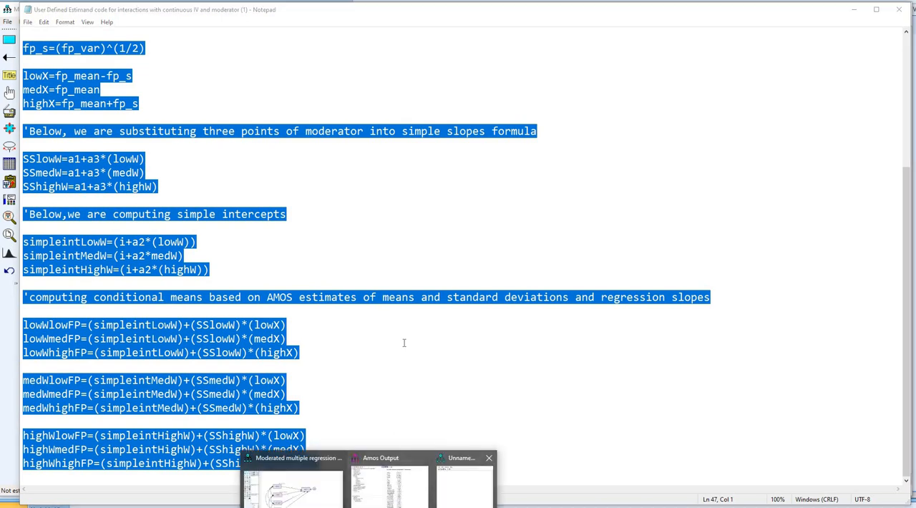
click(447, 458)
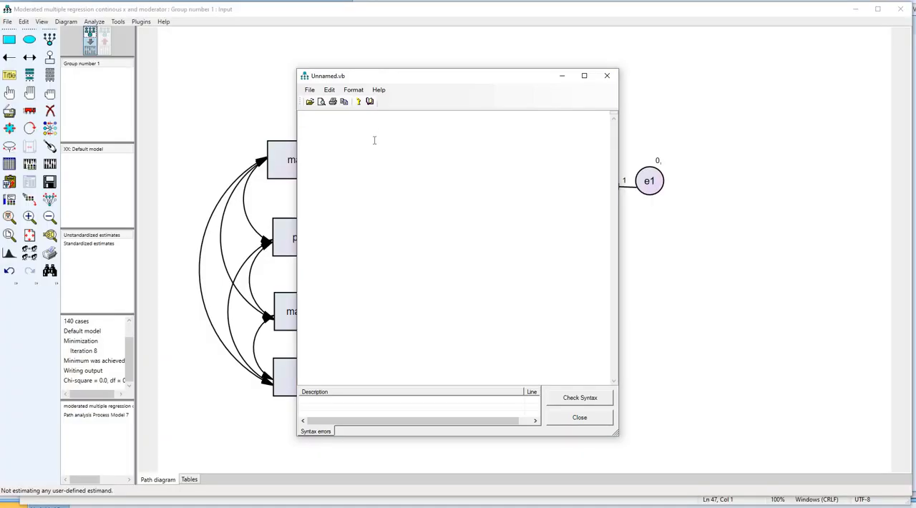
key(ctrl+v)
scroll(409, 169, up, 6)
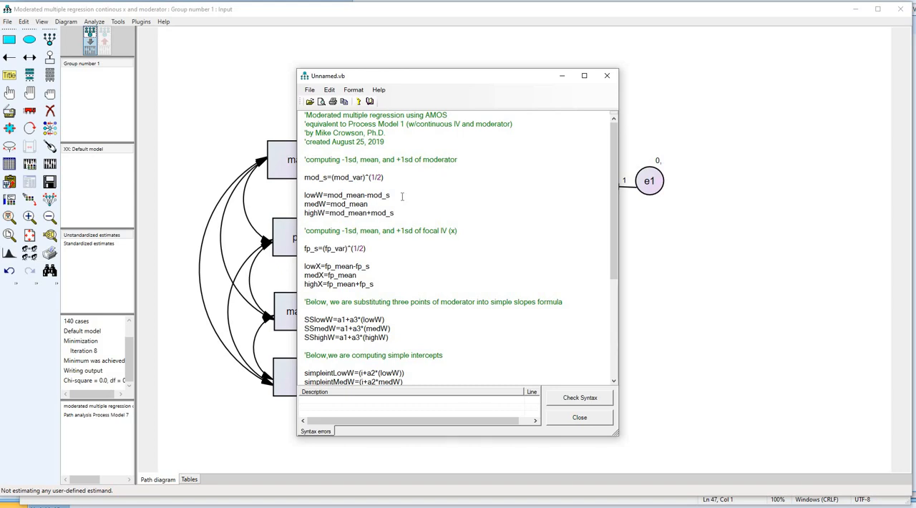
click(905, 226)
drag(316, 165, 346, 165)
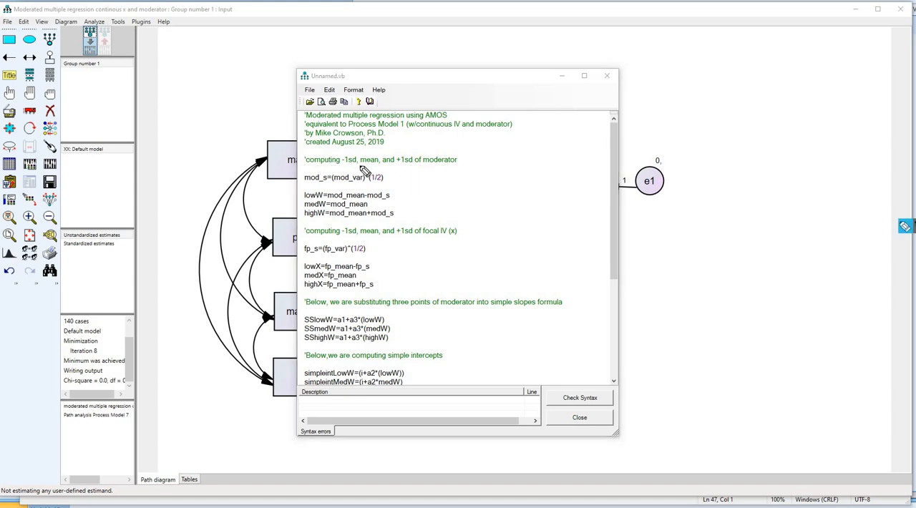
drag(435, 169, 456, 165)
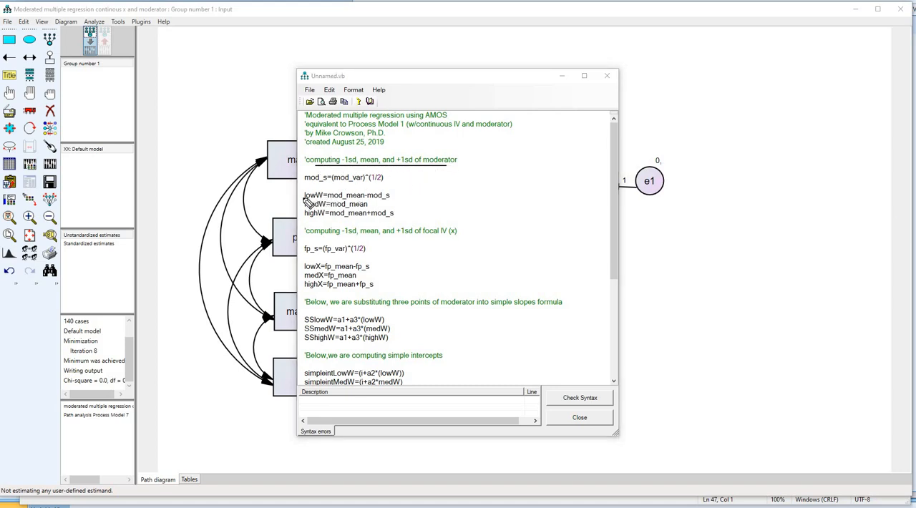
mouse_move(303, 198)
mouse_down()
mouse_move(313, 199)
mouse_move(318, 220)
mouse_up()
drag(380, 262, 385, 286)
drag(423, 234, 457, 235)
mouse_move(304, 269)
mouse_down()
mouse_move(321, 270)
mouse_move(326, 288)
mouse_up()
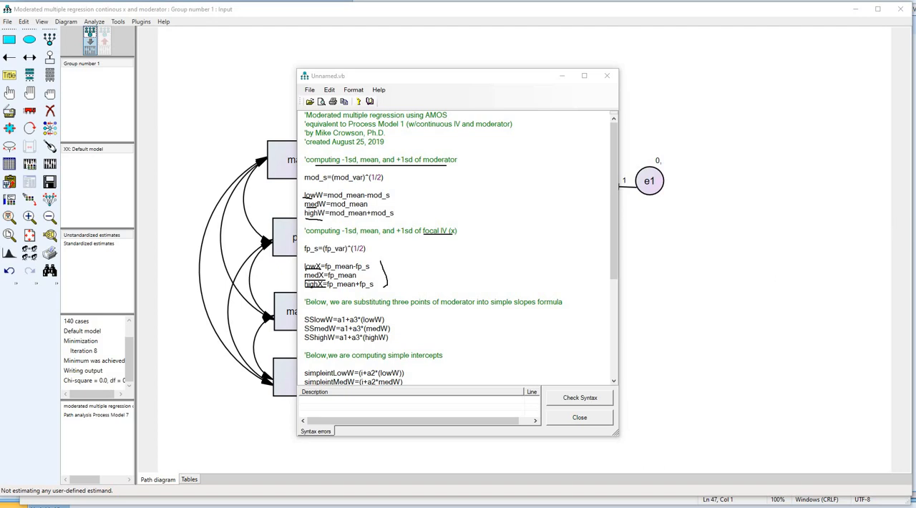
click(915, 284)
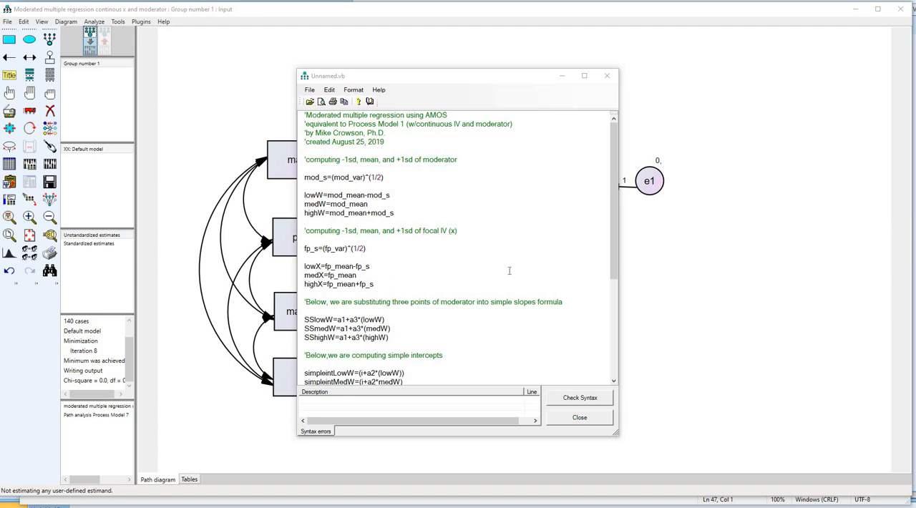
scroll(515, 270, down, 4)
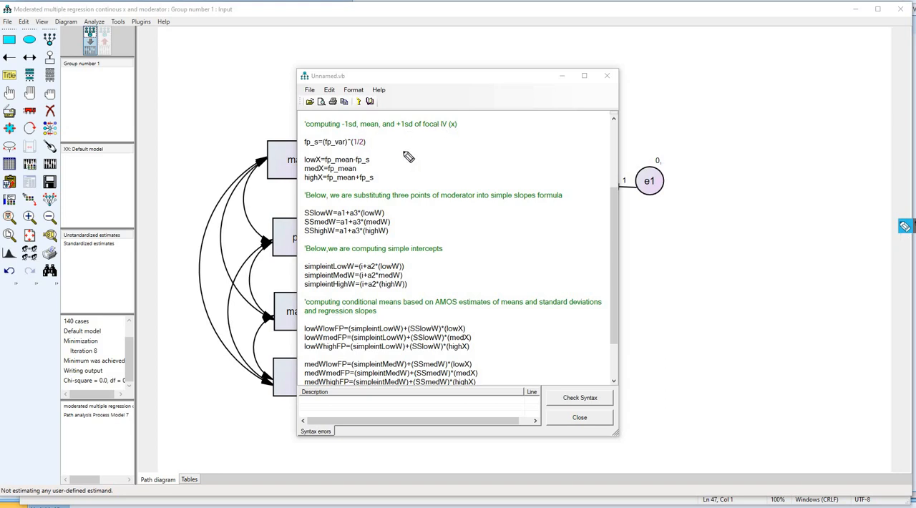
drag(478, 93, 447, 106)
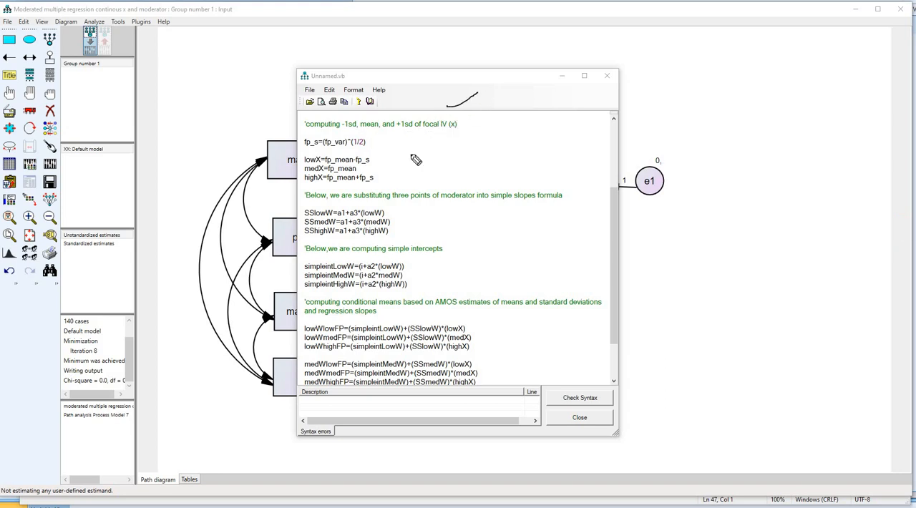
- Examine the formulas in the estimand script for the simple slopes at low, medium and high moderator values and the simple intercepts
drag(406, 217, 453, 213)
drag(306, 216, 333, 216)
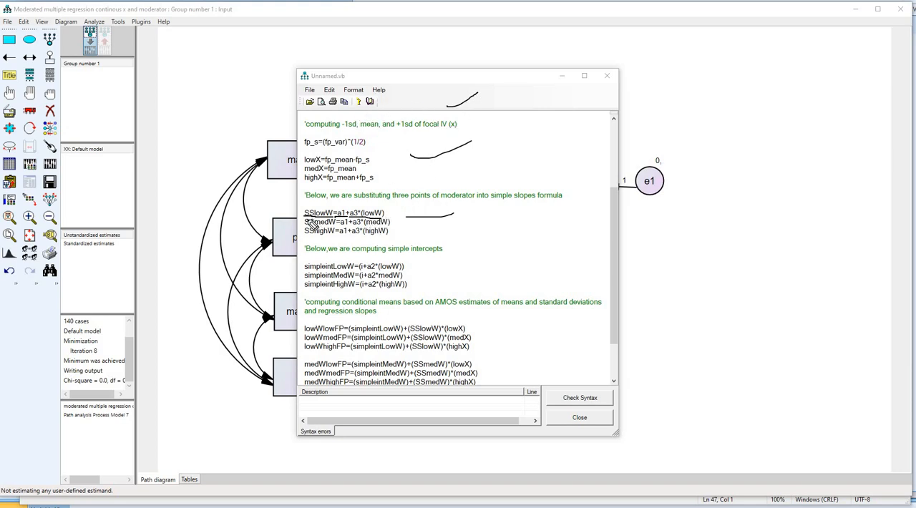
drag(304, 225, 338, 222)
drag(358, 226, 382, 226)
drag(306, 234, 359, 239)
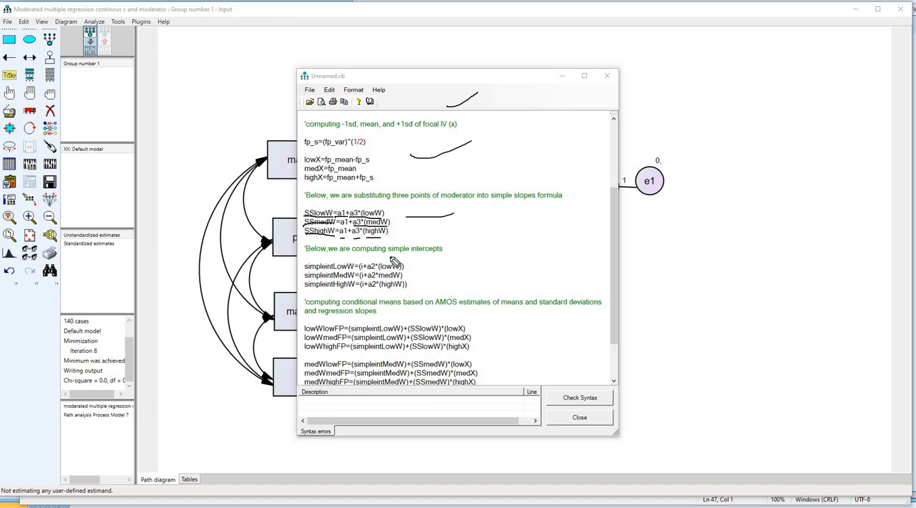
mouse_move(330, 257)
mouse_down()
mouse_move(435, 258)
mouse_move(418, 270)
mouse_move(417, 295)
mouse_up()
key(Escape)
scroll(527, 249, down, 2)
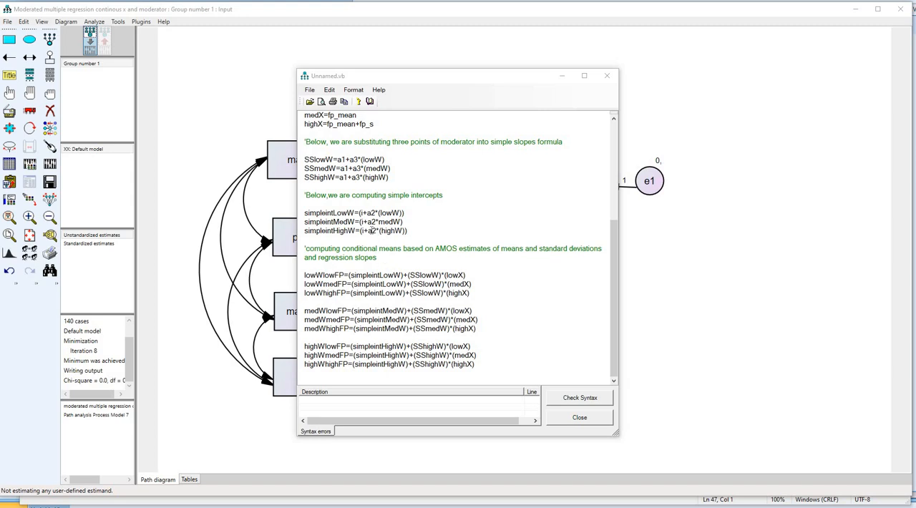
- Check the parameter names used in the script's formulas: slopes a1, a2 and a3, and variances fp_var and mod_var
click(361, 213)
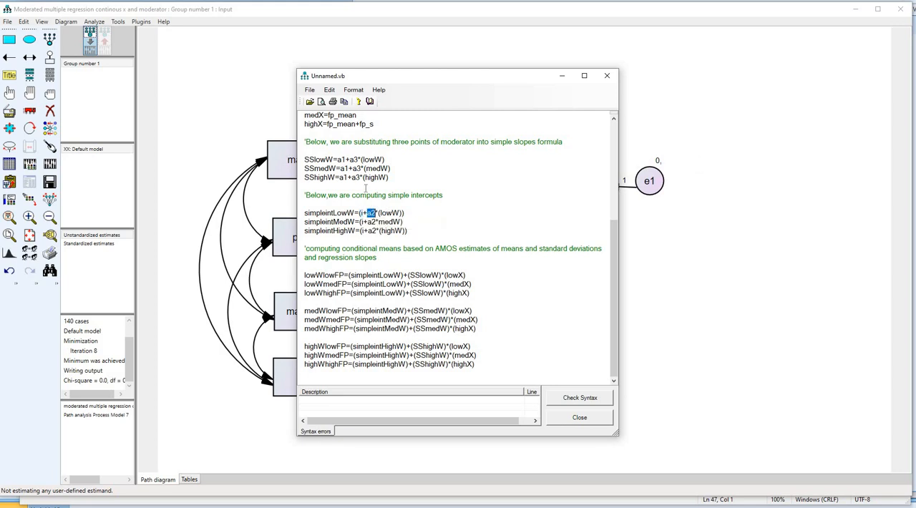
double_click(340, 159)
double_click(354, 159)
scroll(527, 248, up, 5)
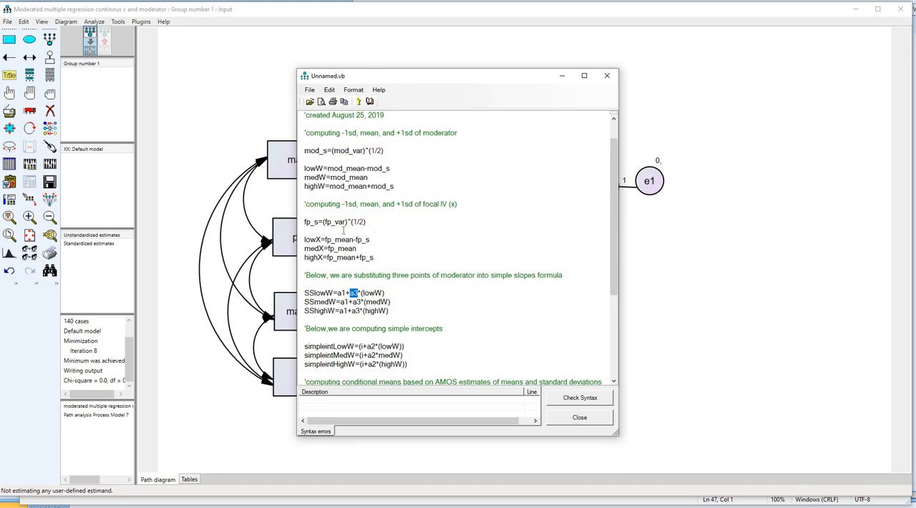
drag(346, 221, 325, 221)
drag(364, 150, 334, 151)
scroll(479, 205, down, 5)
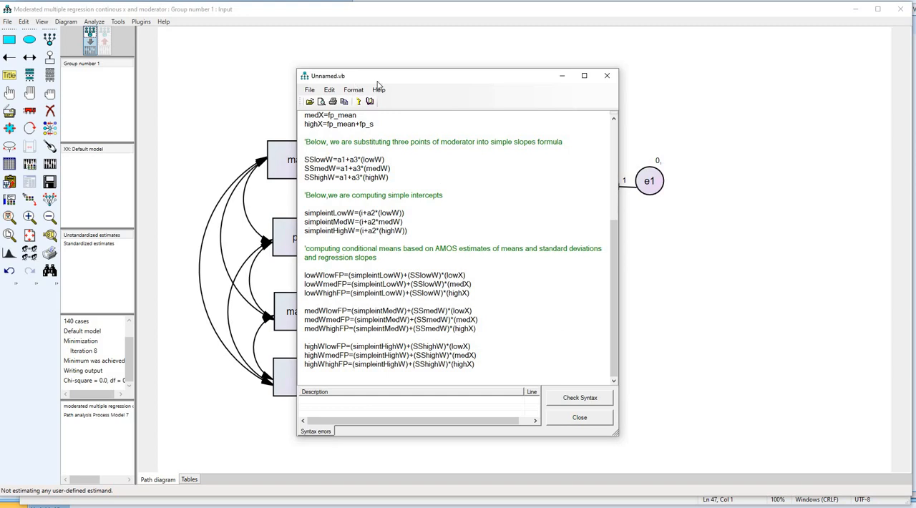
- Move the script window off the labelled part of the path diagram and check the script's syntax
drag(388, 78, 589, 140)
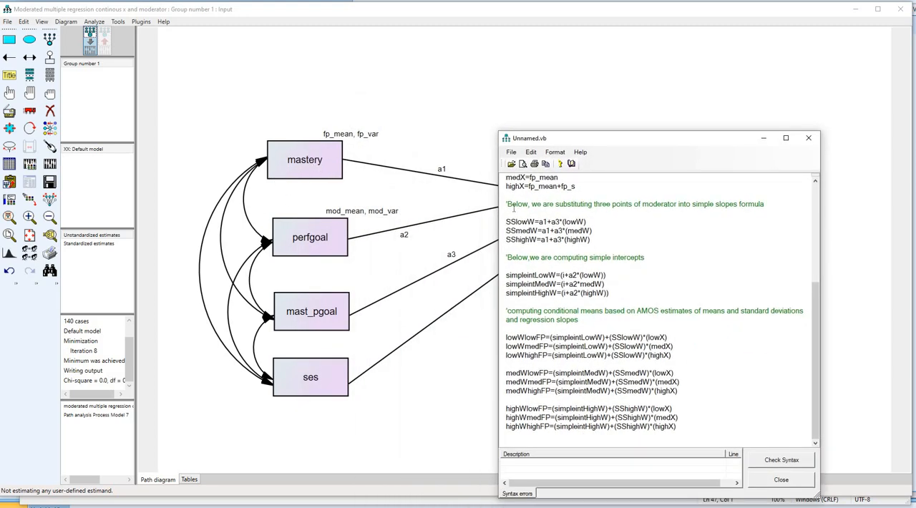
drag(580, 109, 571, 70)
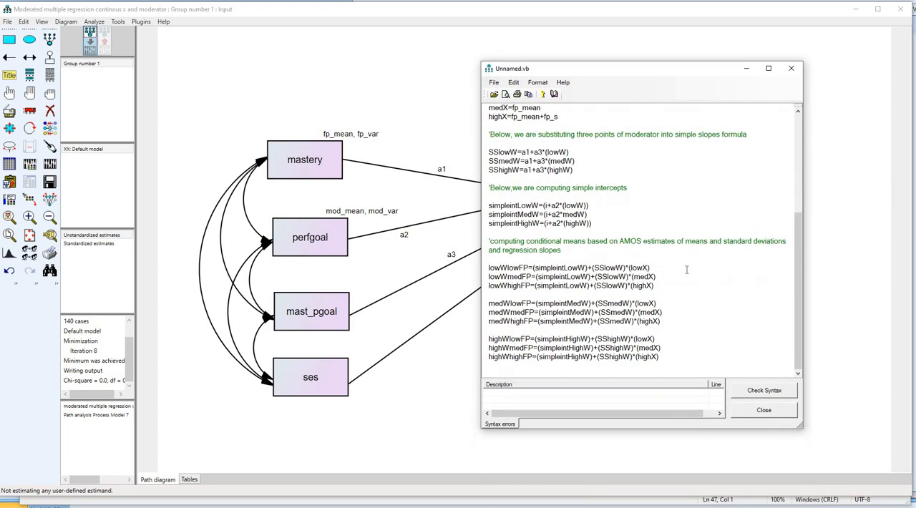
click(765, 391)
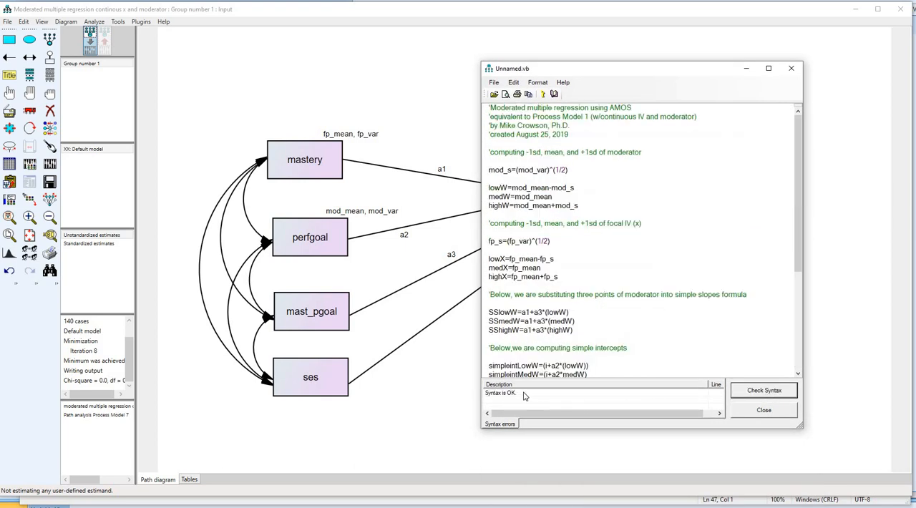
- Close the script and save it as moderated regression.SimpleEstimand in Downloads, replacing the existing file
click(764, 411)
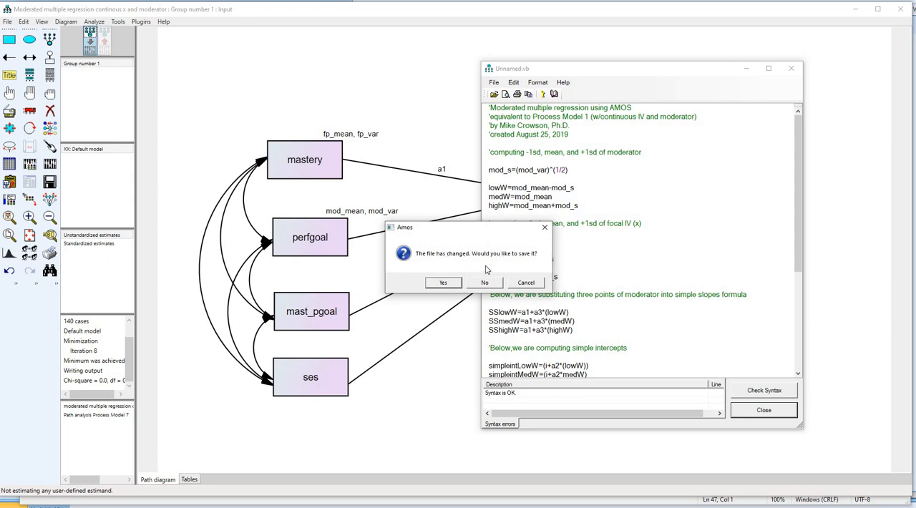
click(445, 283)
drag(625, 87, 516, 69)
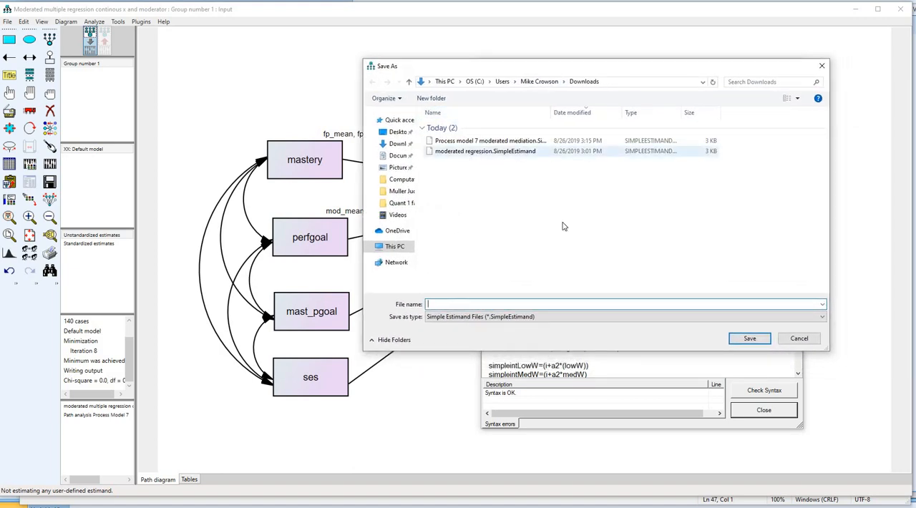
click(479, 151)
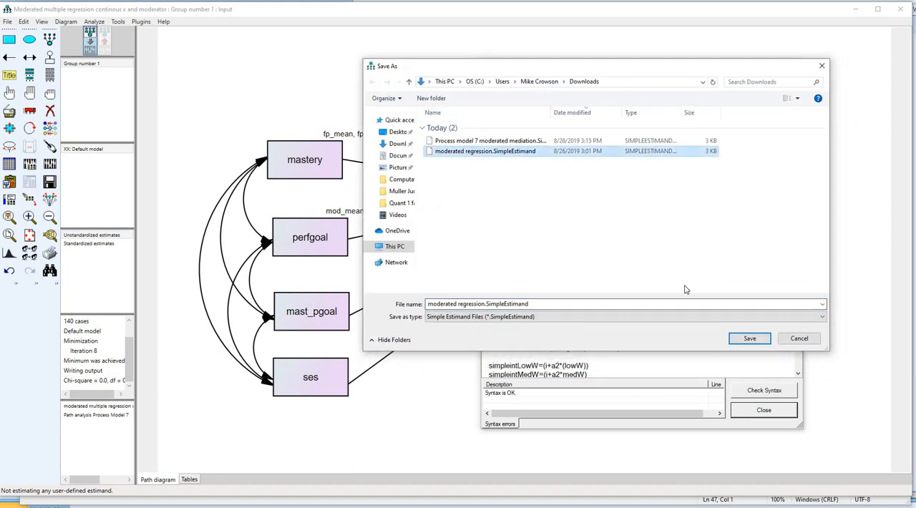
click(750, 339)
click(498, 254)
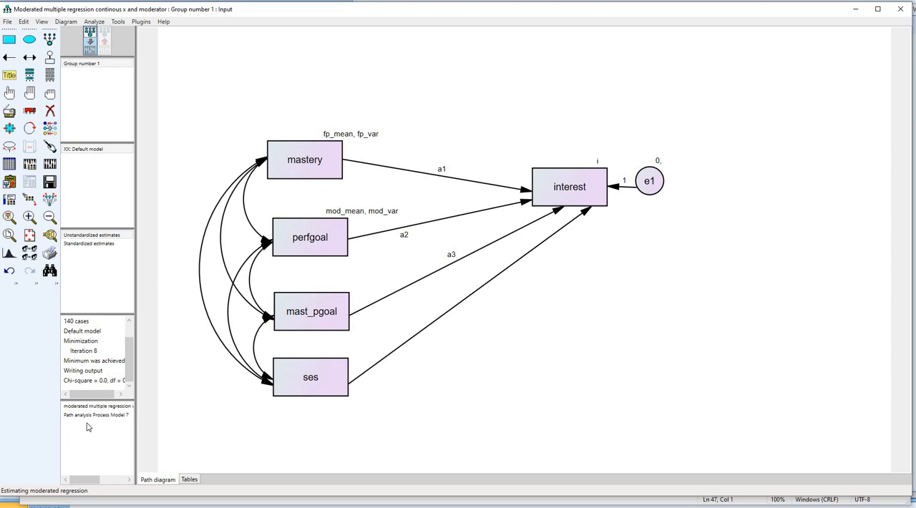
right_click(74, 494)
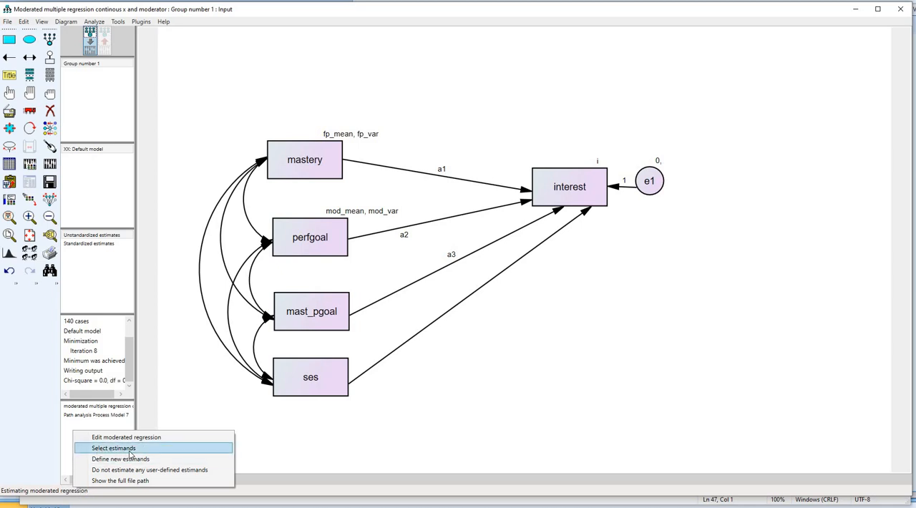
click(581, 388)
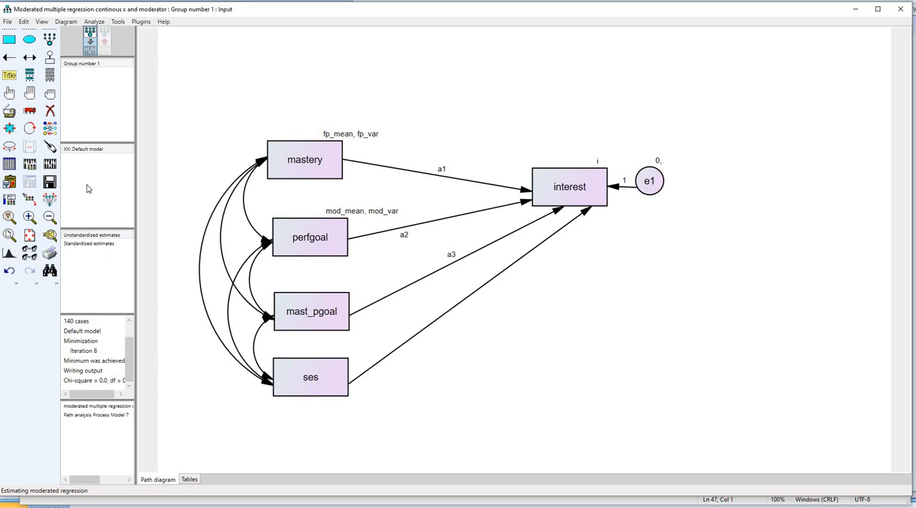
- Calculate the model's estimates, open the text output and display its Estimates section
click(50, 165)
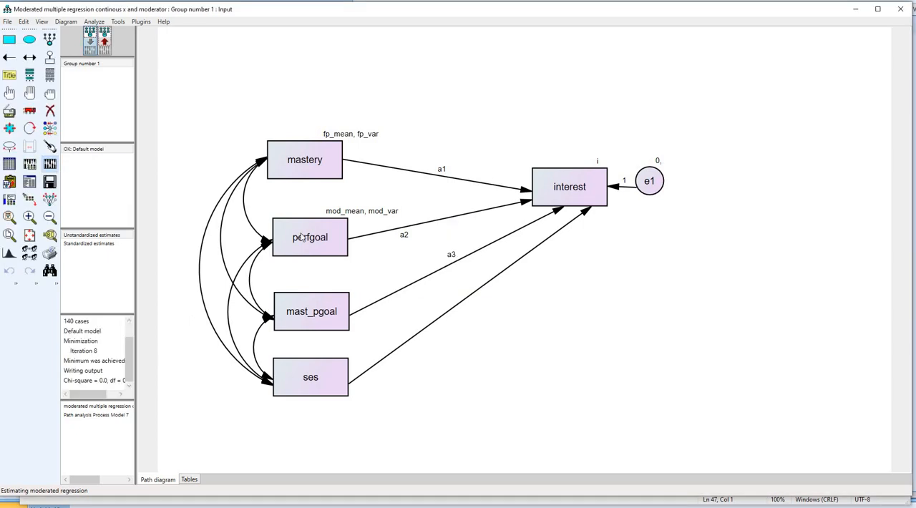
click(29, 181)
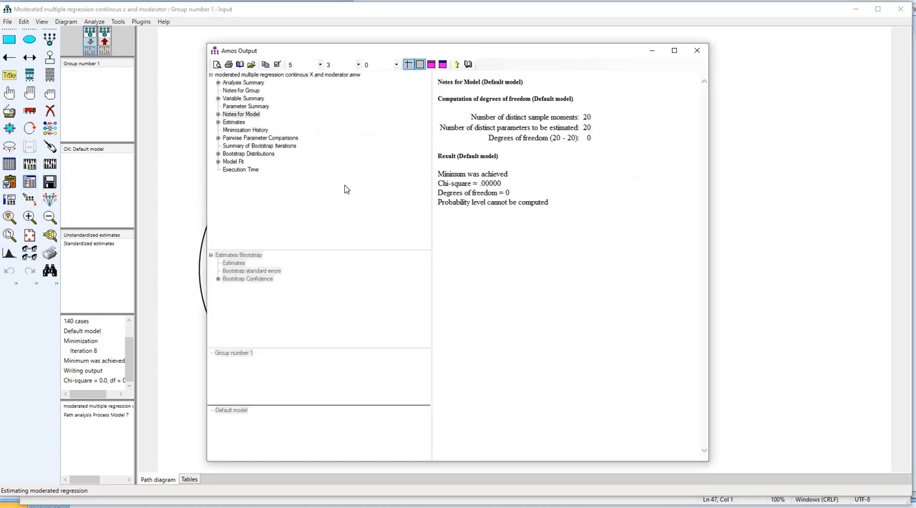
drag(336, 43, 317, 28)
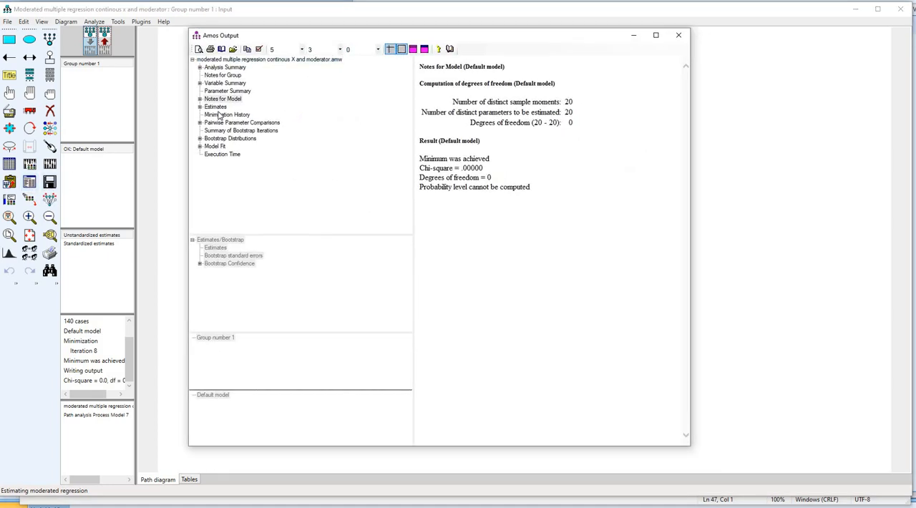
click(215, 106)
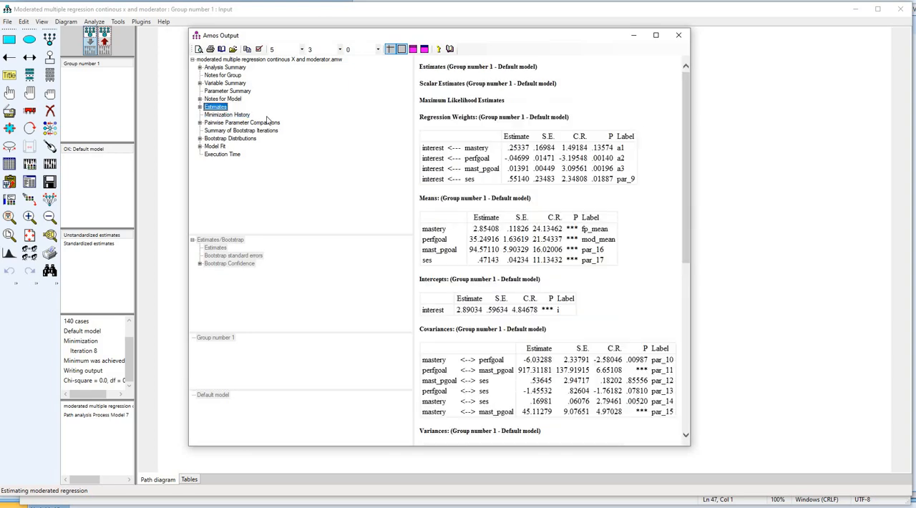
- Examine the regression weights and p-values of mastery and perfgoal as predictors of interest
key(ctrl+shift+d)
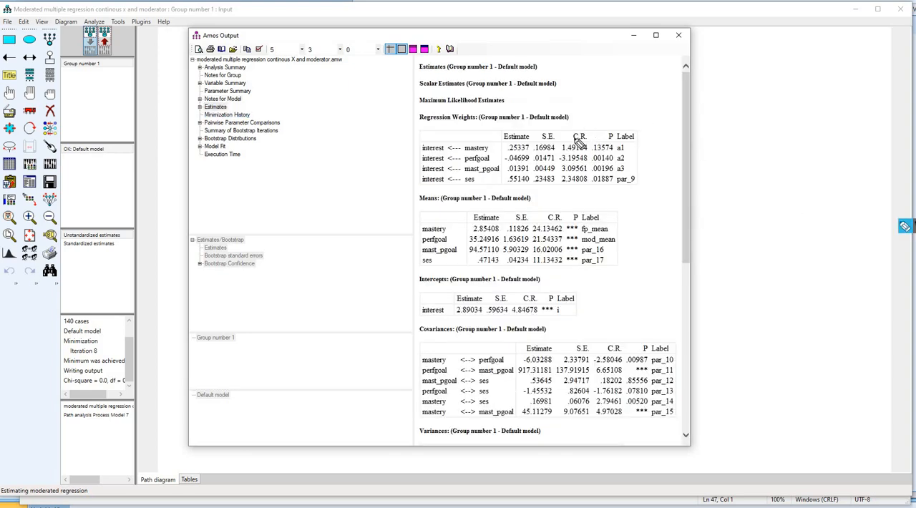
drag(425, 124, 486, 124)
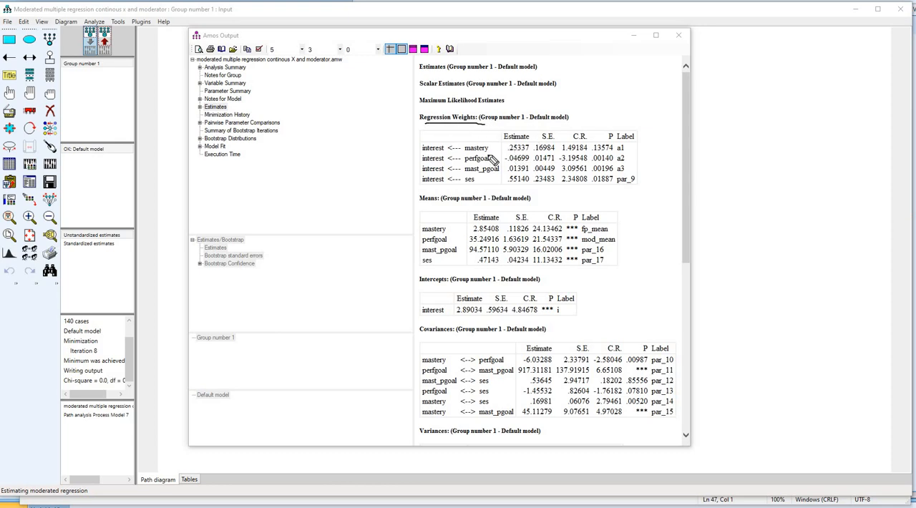
drag(466, 153, 486, 153)
drag(430, 150, 444, 150)
drag(510, 153, 529, 152)
drag(593, 153, 613, 153)
drag(465, 163, 491, 163)
drag(423, 163, 434, 163)
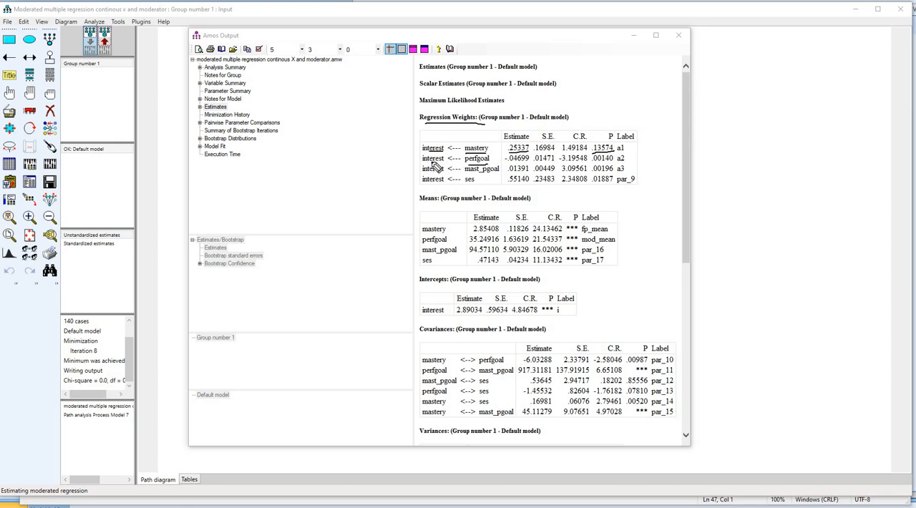
click(508, 161)
drag(594, 162, 612, 161)
- Examine the regression weights of the mast_pgoal interaction and ses, along with the slope labels a1 to a3
drag(465, 174, 500, 173)
drag(422, 174, 439, 174)
drag(592, 173, 613, 173)
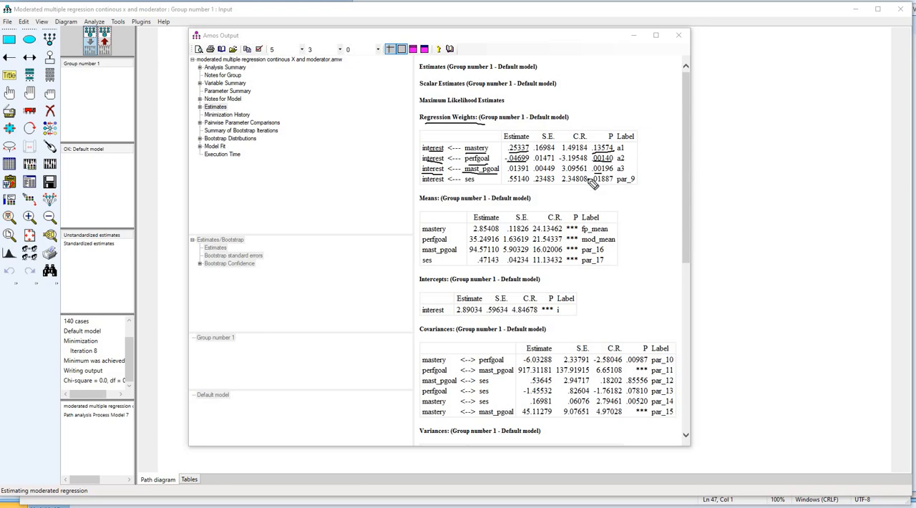
mouse_move(633, 147)
mouse_down()
mouse_move(609, 149)
mouse_move(636, 168)
mouse_move(627, 146)
mouse_up()
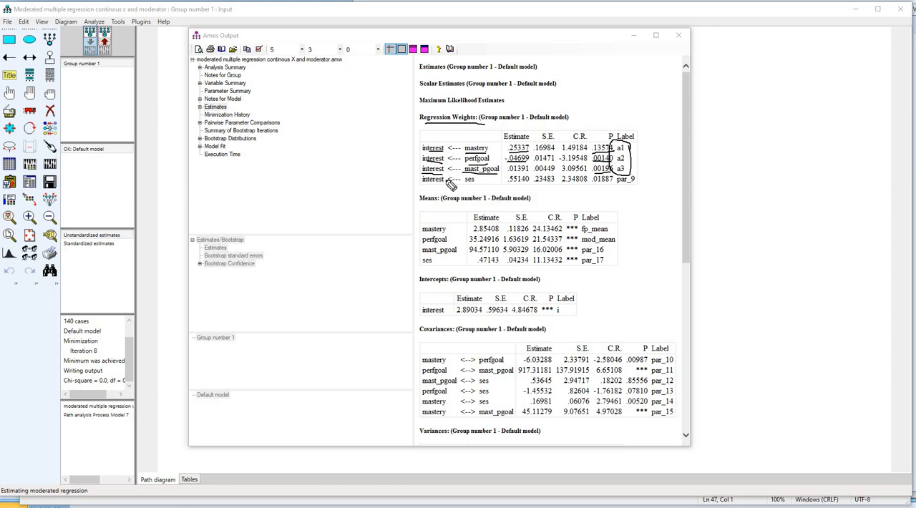
drag(484, 185, 418, 185)
drag(508, 191, 528, 190)
drag(591, 188, 615, 187)
- Read the estimated means of mastery and perfgoal and the intercept of interest
mouse_move(474, 234)
mouse_down()
mouse_move(499, 234)
mouse_move(499, 244)
mouse_up()
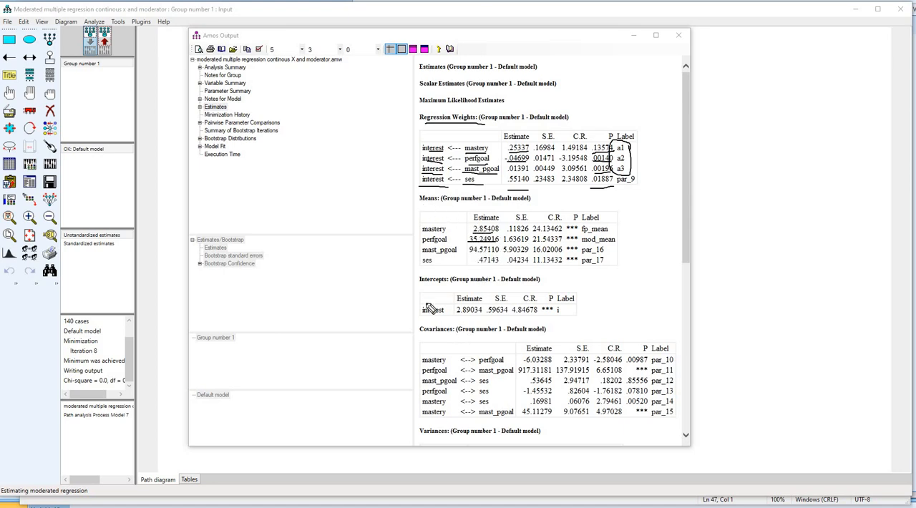
drag(443, 285, 420, 284)
drag(457, 316, 481, 315)
key(Escape)
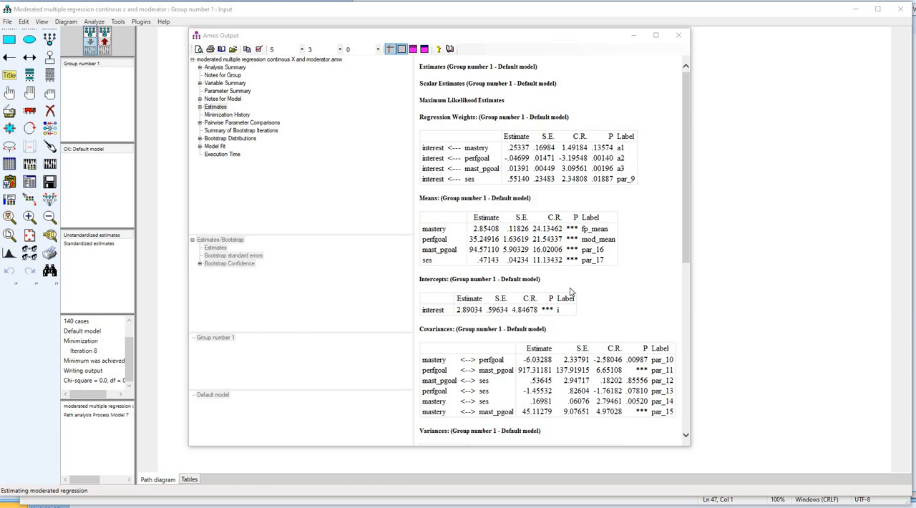
- Review the variances of mastery and perfgoal and the list of user-defined estimands below them
scroll(571, 290, down, 4)
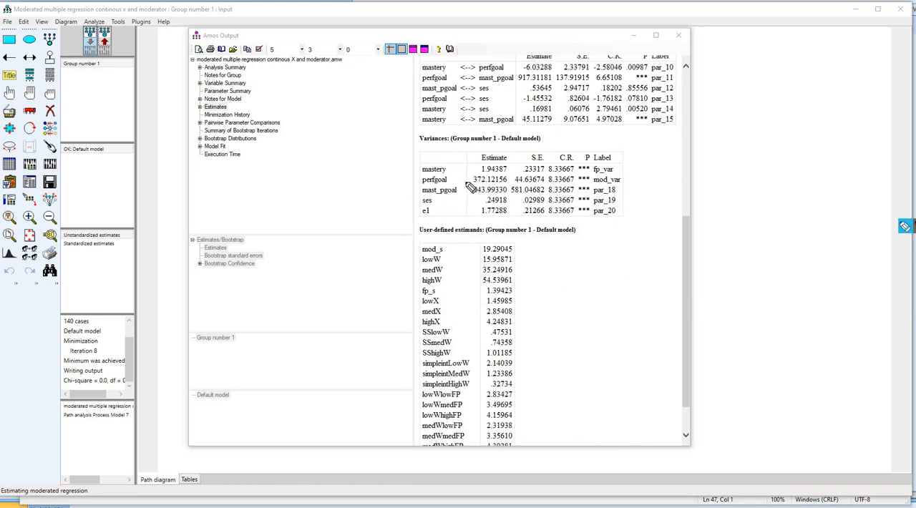
mouse_move(481, 173)
mouse_down()
mouse_move(507, 173)
mouse_move(473, 184)
mouse_move(507, 195)
mouse_up()
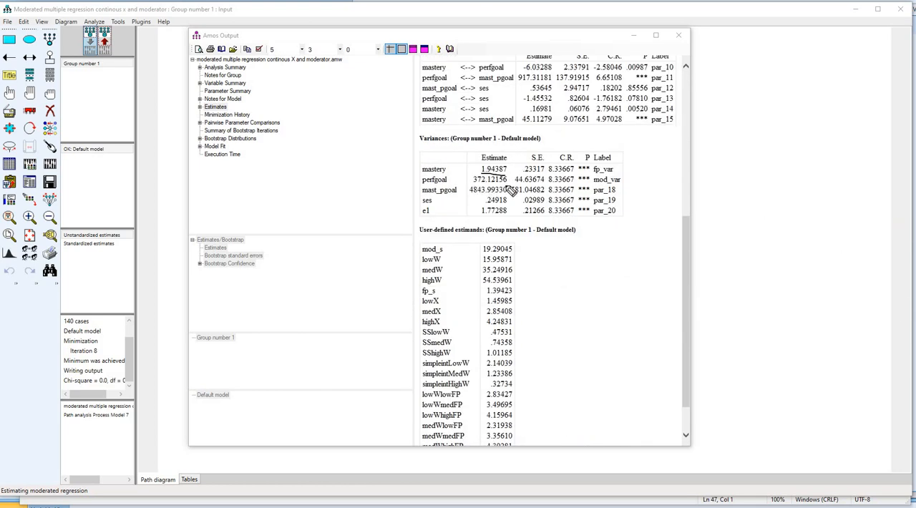
drag(419, 235, 483, 234)
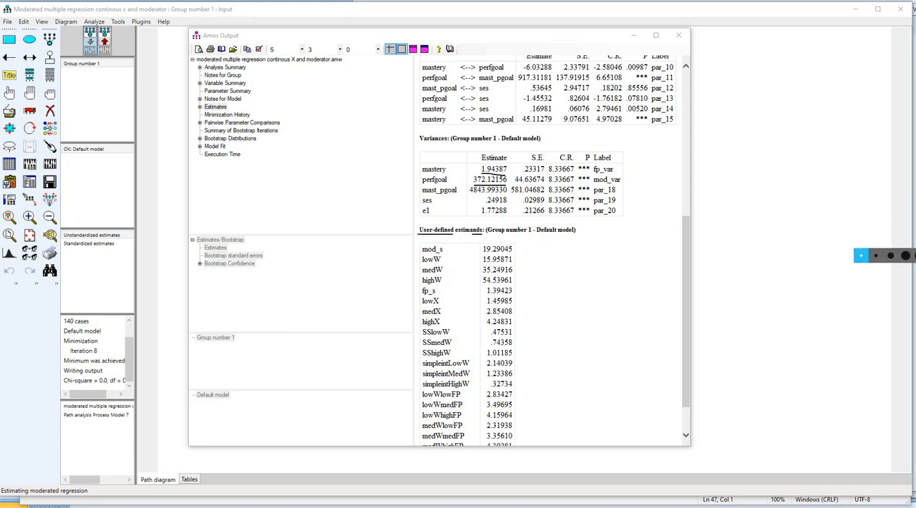
scroll(521, 249, down, 1)
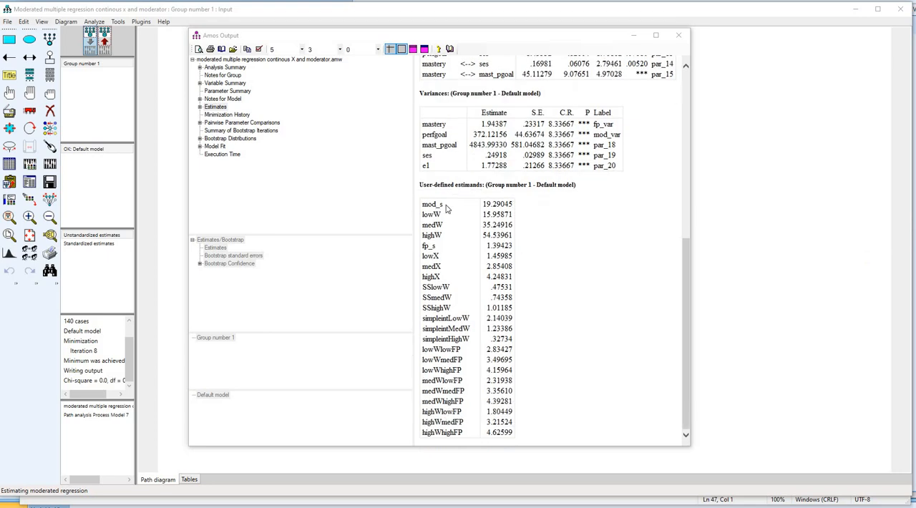
- Expand Estimates and its Scalars in the output tree and display only the user-defined estimands
double_click(215, 107)
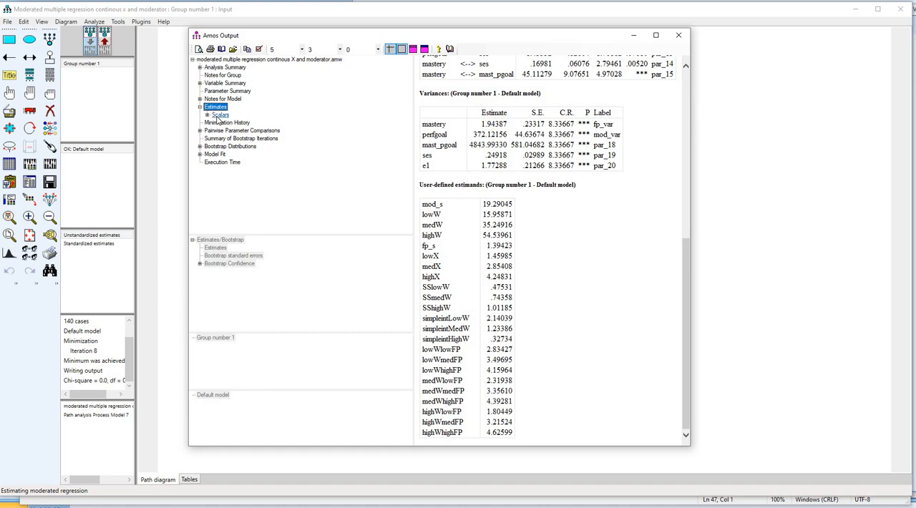
double_click(219, 115)
click(233, 162)
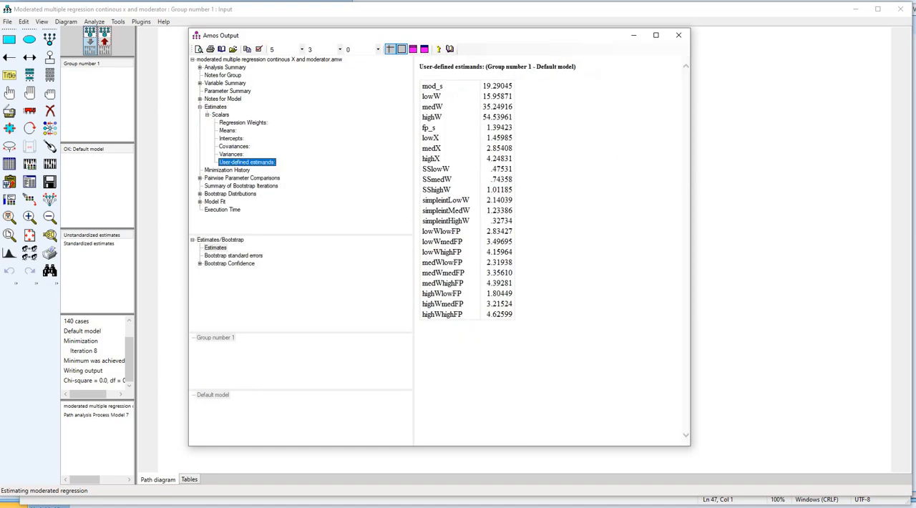
- Review the simple slopes and simple intercepts at low, medium and high W among the user-defined estimands
click(905, 226)
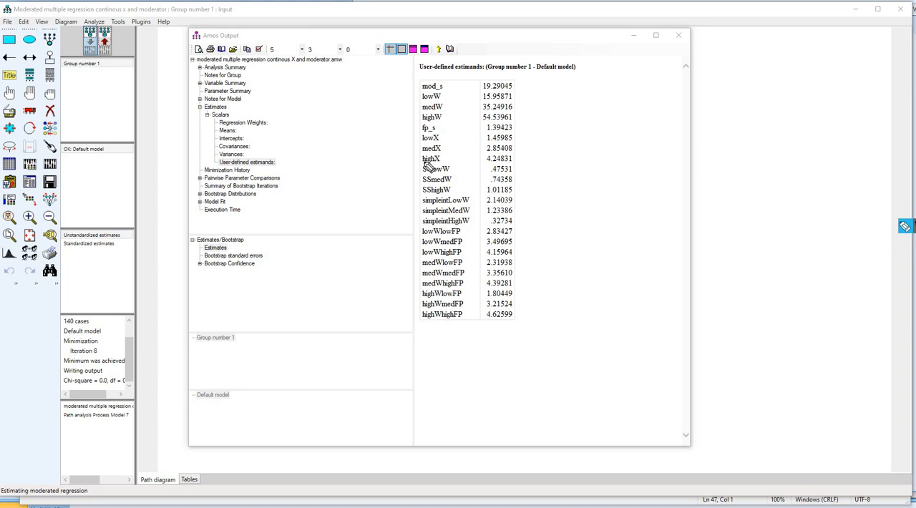
mouse_move(422, 163)
mouse_down()
mouse_move(409, 163)
mouse_move(408, 195)
mouse_move(420, 194)
mouse_up()
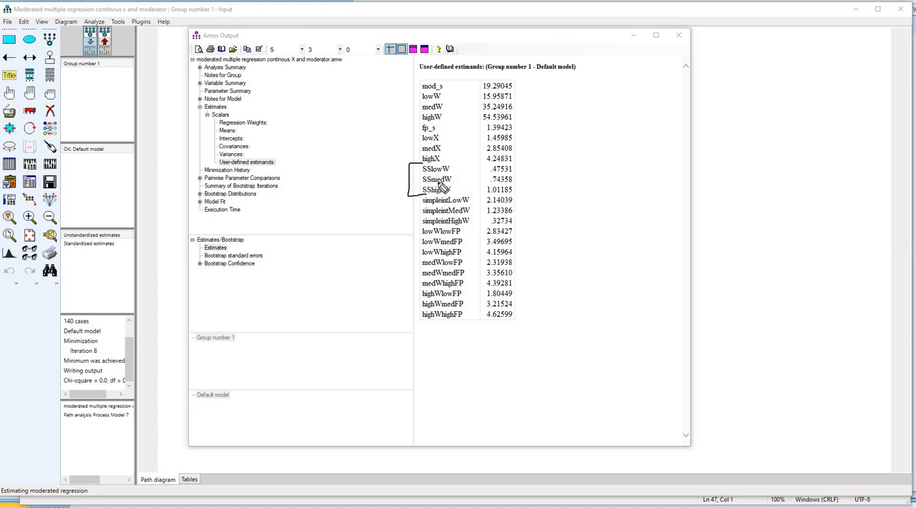
mouse_move(510, 172)
mouse_down()
mouse_move(493, 173)
mouse_move(512, 184)
mouse_up()
mouse_move(414, 201)
mouse_down()
mouse_move(413, 227)
mouse_move(427, 227)
mouse_up()
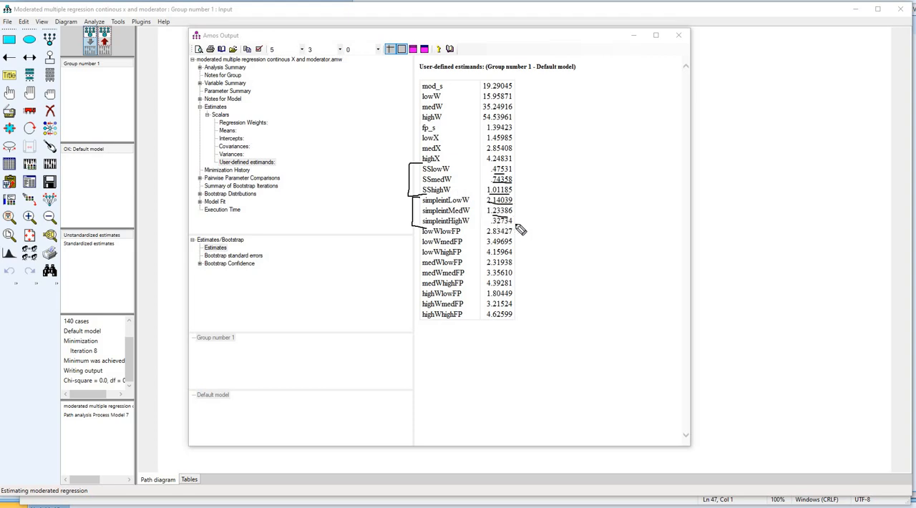
- Examine the nine conditional means, from lowWlowFP through highWhighFP, in the user-defined estimands
mouse_move(523, 228)
mouse_down()
mouse_move(413, 228)
mouse_move(412, 283)
mouse_up()
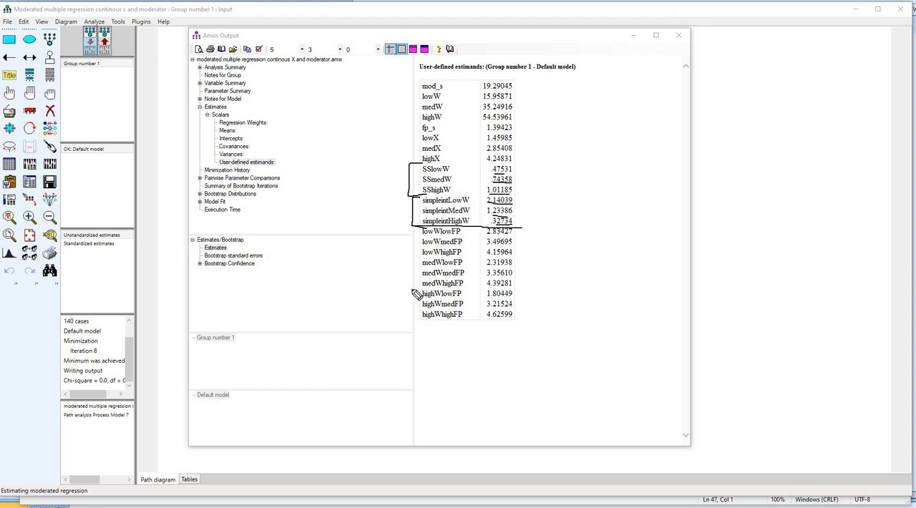
mouse_move(417, 331)
mouse_down()
mouse_move(511, 334)
mouse_move(536, 287)
mouse_move(535, 234)
mouse_move(526, 228)
mouse_up()
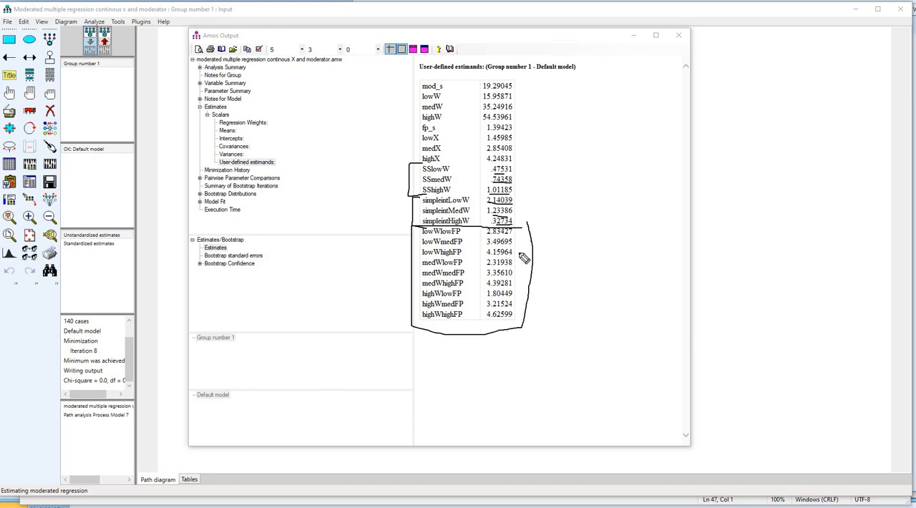
drag(530, 245, 540, 241)
key(Escape)
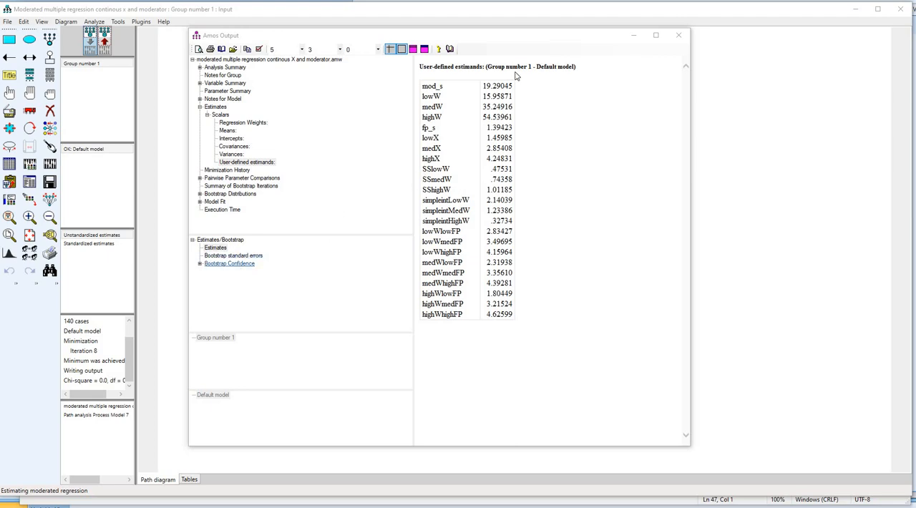
- Display the percentile-method bootstrap confidence results for the user-defined estimands and examine the Estimate, Lower, Upper and P columns
click(245, 163)
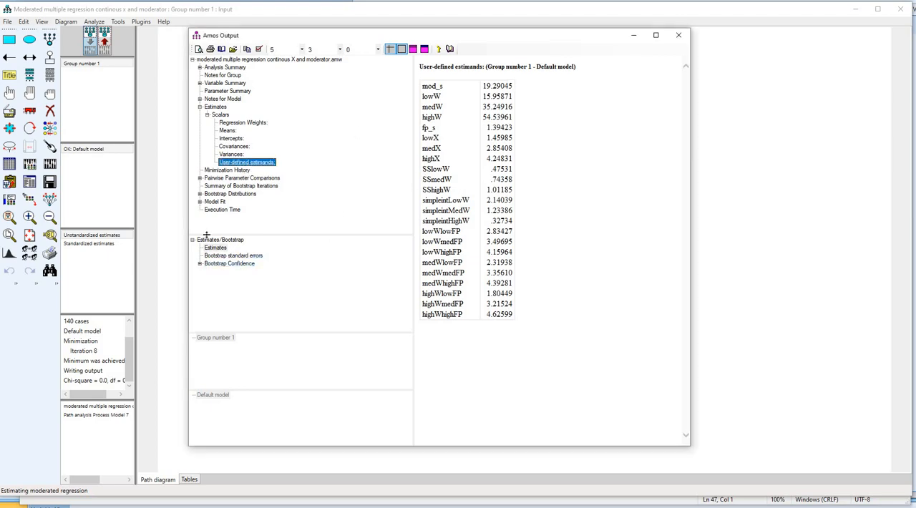
click(233, 264)
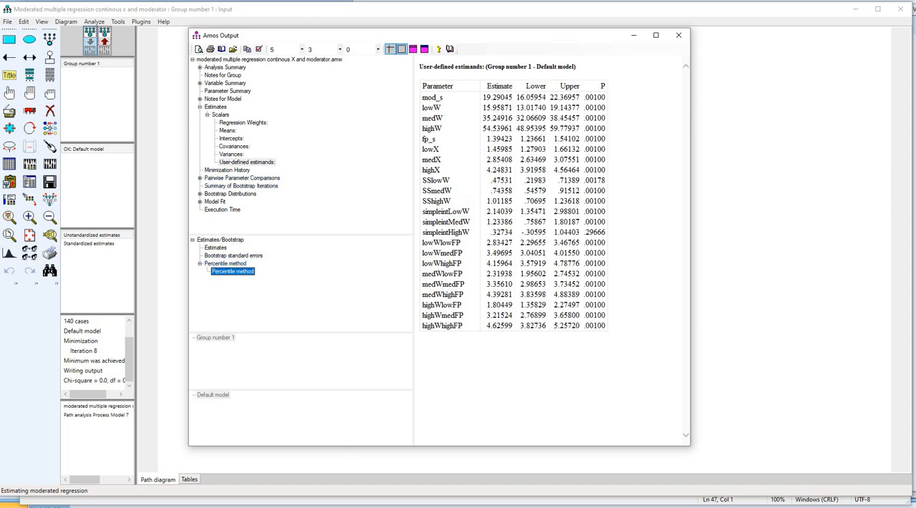
click(906, 226)
drag(488, 91, 582, 90)
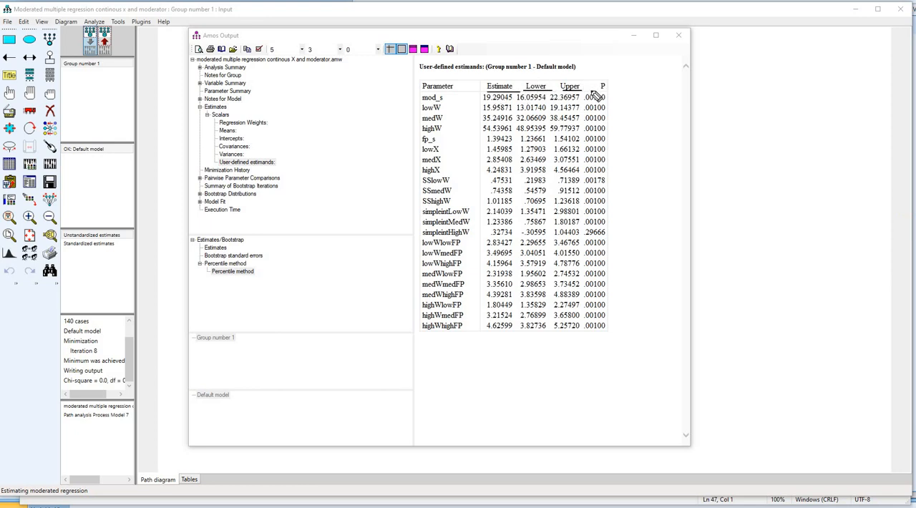
drag(594, 91, 613, 90)
- Compare the simple slopes SSlowW, SSmedW and SShighW with their lower and upper confidence bounds
drag(422, 175, 420, 210)
drag(513, 175, 514, 209)
mouse_move(531, 178)
mouse_down()
mouse_move(520, 181)
mouse_move(531, 212)
mouse_up()
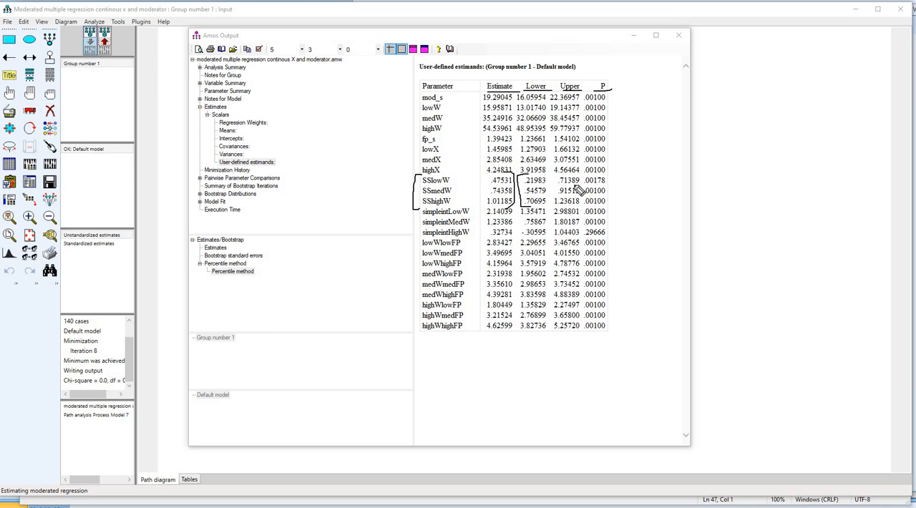
drag(587, 181, 582, 209)
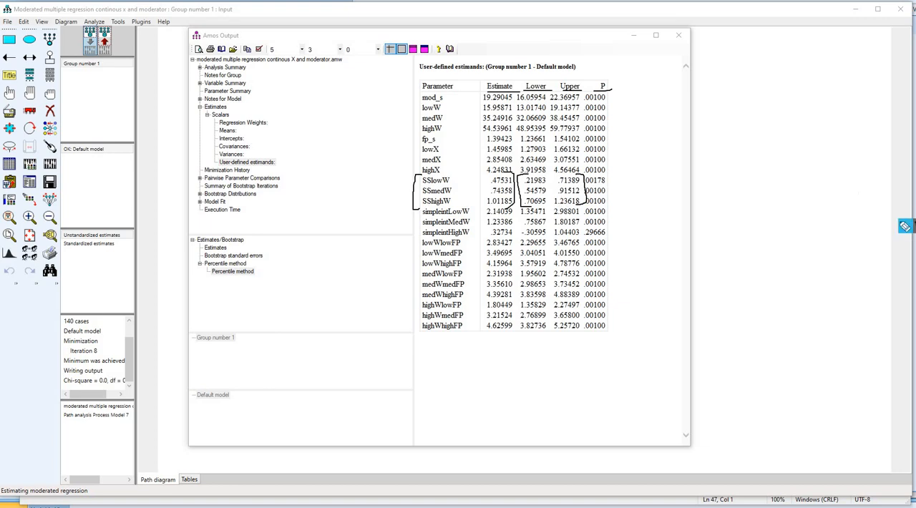
key(Escape)
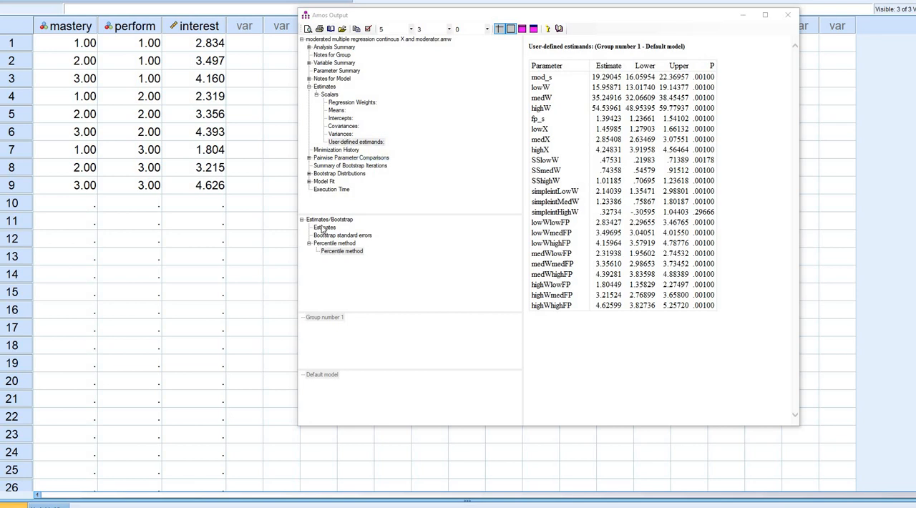
- Display the plain estimates again and place the Amos output beside the mastery, perform and interest columns in SPSS
drag(607, 16, 446, 4)
click(198, 214)
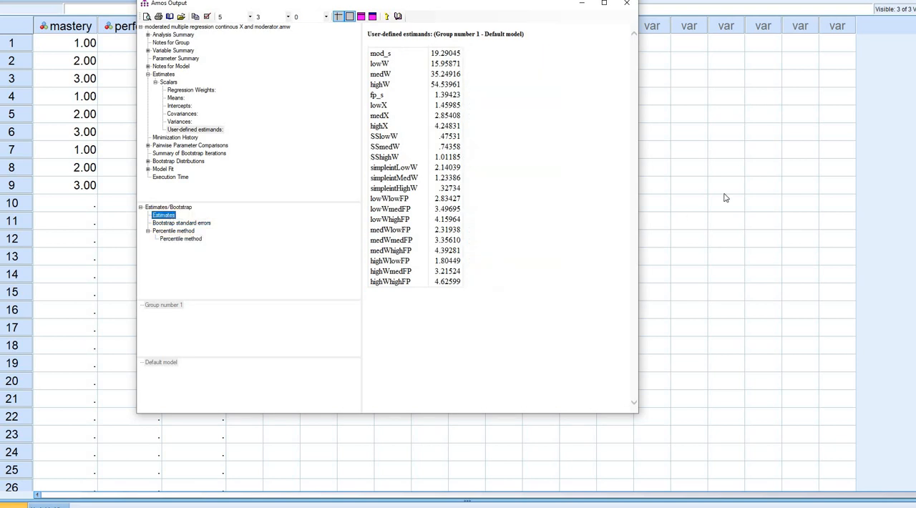
drag(607, 9, 733, 15)
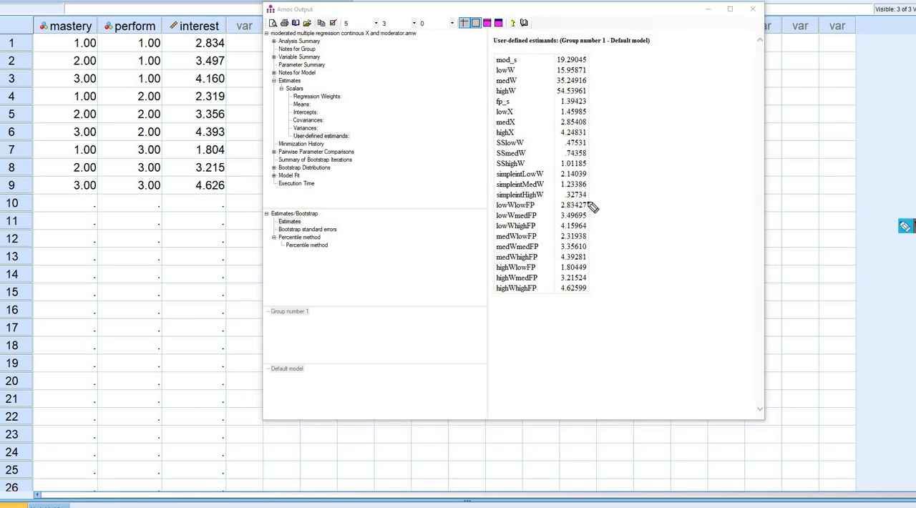
- Match the conditional means in the Amos output with the values in the interest column of the data sheet
drag(591, 205, 592, 269)
drag(587, 302, 591, 224)
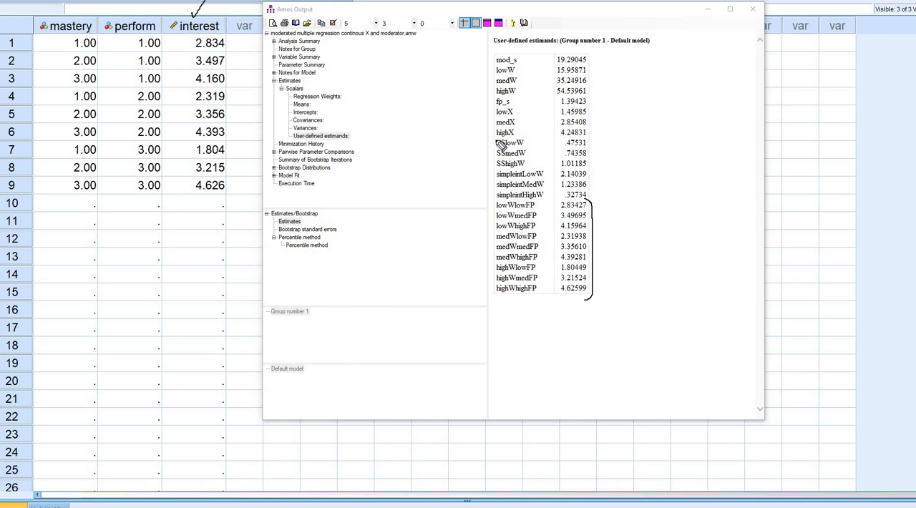
drag(231, 42, 241, 32)
drag(592, 202, 612, 196)
drag(231, 60, 247, 51)
mouse_move(594, 214)
mouse_down()
mouse_move(603, 208)
mouse_move(602, 225)
mouse_up()
drag(230, 54, 239, 185)
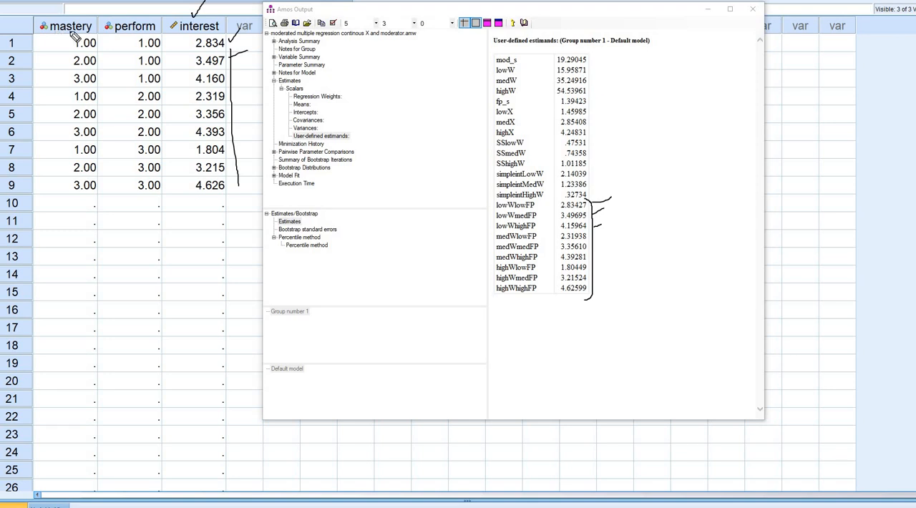
- Compare the three lowW conditional means with data rows 1 to 3, checking their perform and mastery codes
drag(118, 32, 160, 32)
mouse_move(490, 200)
mouse_down()
mouse_move(486, 227)
mouse_move(507, 207)
mouse_move(513, 221)
mouse_up()
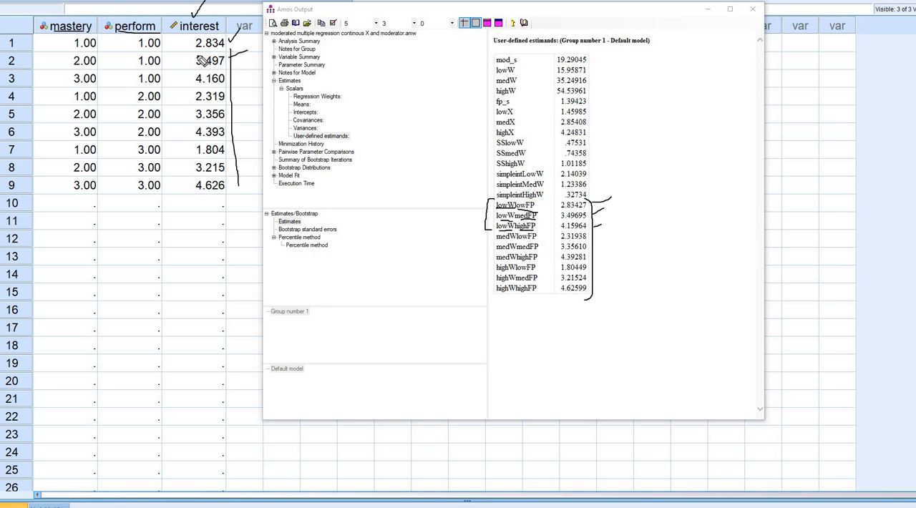
drag(166, 39, 168, 62)
drag(105, 40, 106, 30)
drag(102, 70, 113, 69)
mouse_move(235, 33)
mouse_down()
mouse_move(225, 81)
mouse_move(195, 83)
mouse_move(202, 32)
mouse_move(253, 64)
mouse_up()
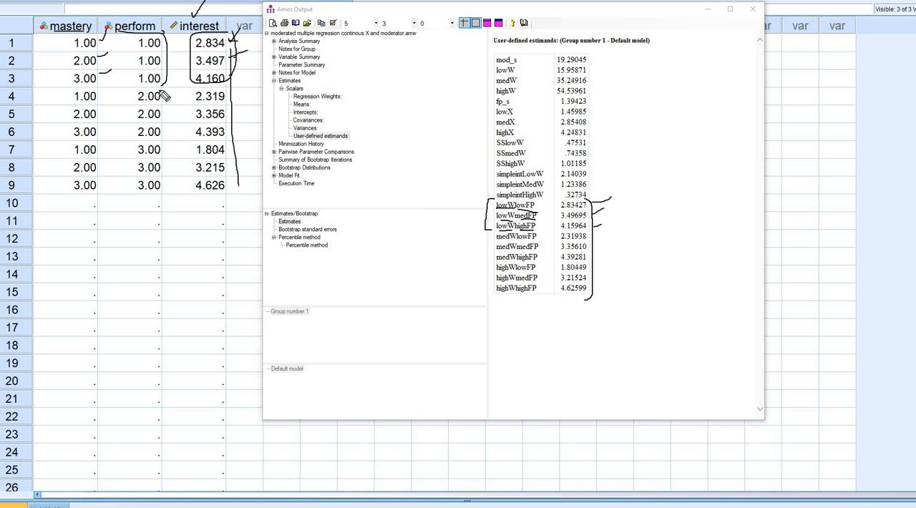
- Compare the three medW conditional means with data rows 4 to 6 and their mastery codes
drag(165, 97, 158, 138)
mouse_move(496, 241)
mouse_down()
mouse_move(516, 239)
mouse_move(518, 251)
mouse_up()
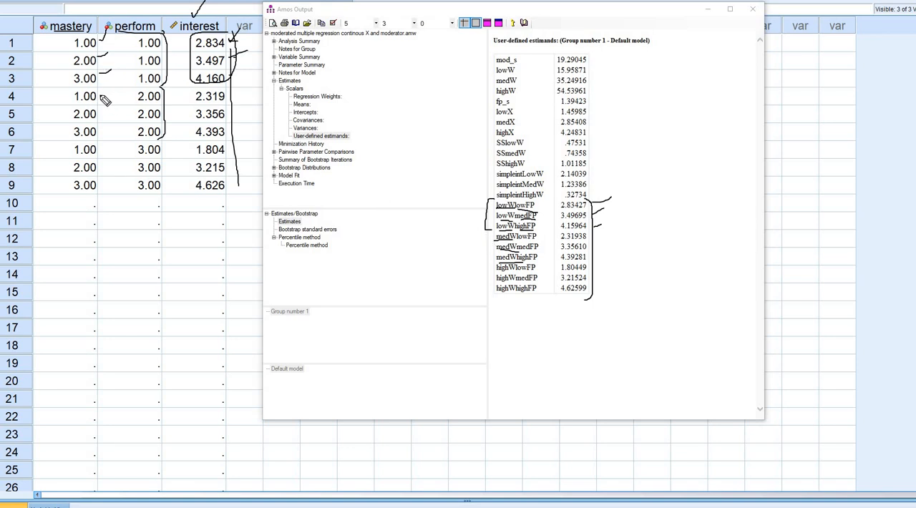
drag(108, 86, 107, 105)
drag(591, 233, 588, 258)
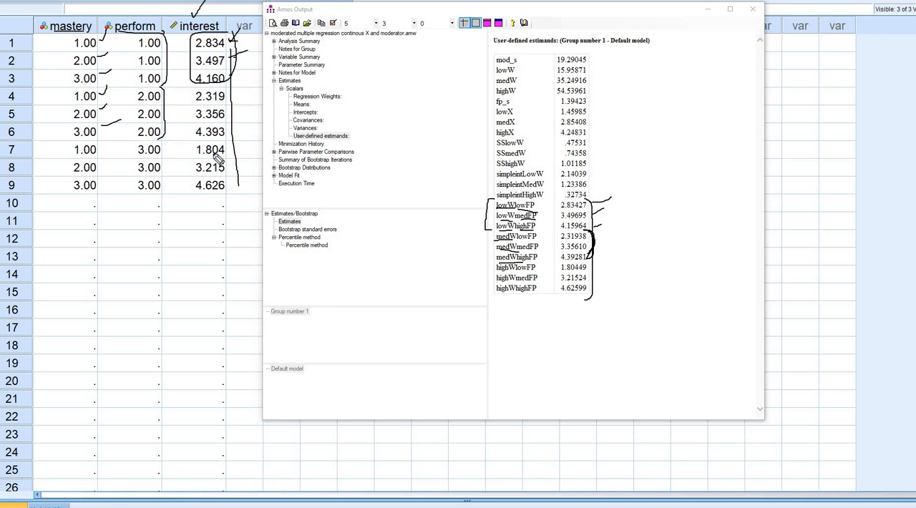
- Compare the three highW conditional means with the interest values in data rows 7 to 9
drag(165, 142, 162, 188)
drag(497, 292, 523, 293)
mouse_move(591, 269)
mouse_down()
mouse_move(602, 297)
mouse_move(585, 299)
mouse_up()
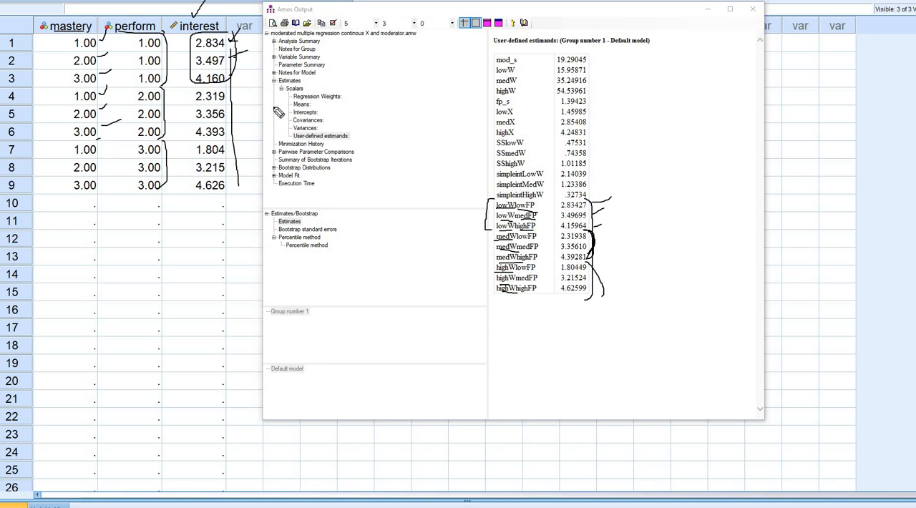
mouse_move(226, 148)
mouse_down()
mouse_move(243, 194)
mouse_move(230, 196)
mouse_up()
key(Escape)
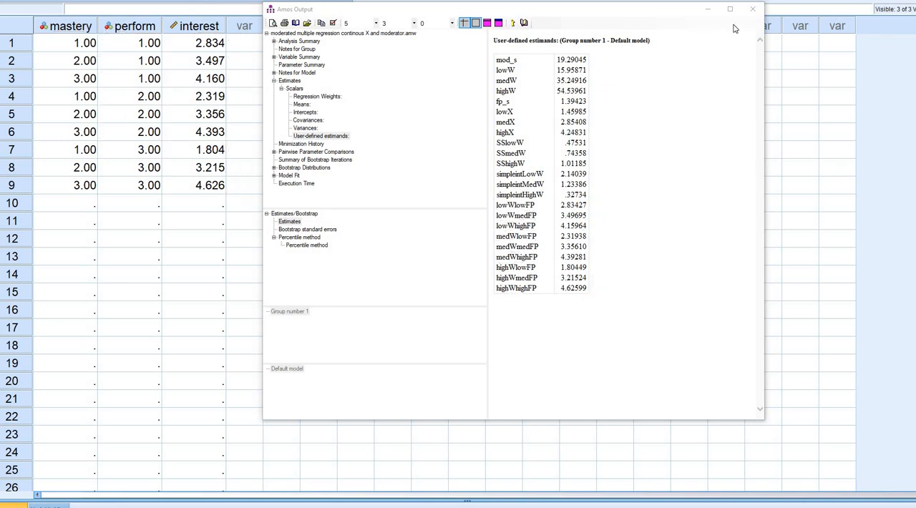
- Minimize the Amos output and inspect the value labels defined for the mastery variable in SPSS
click(713, 12)
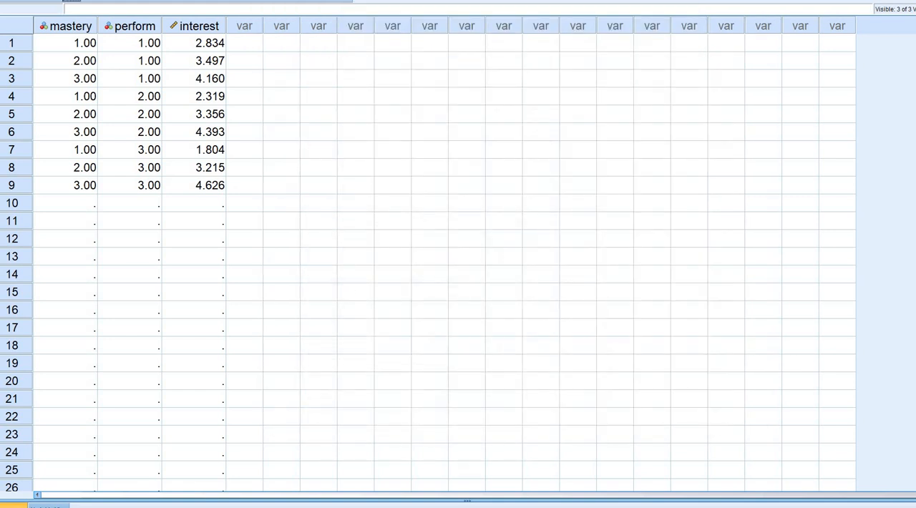
double_click(76, 27)
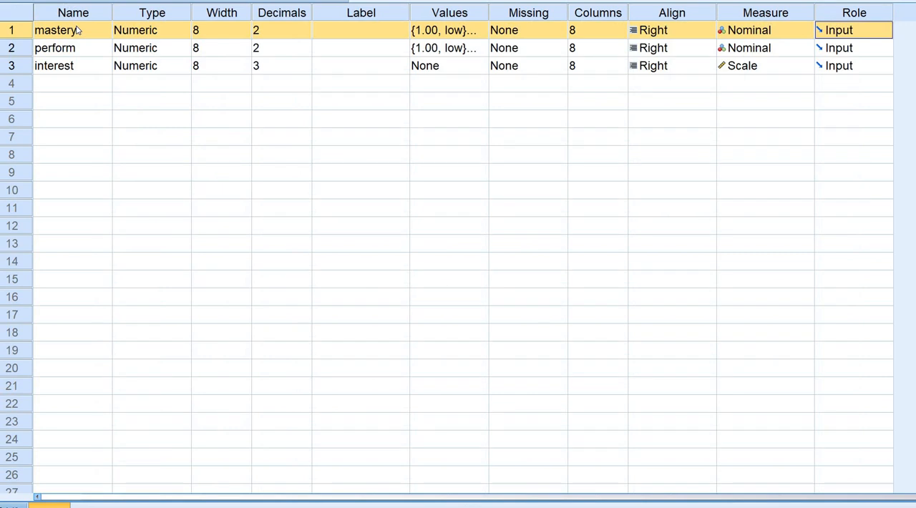
click(482, 34)
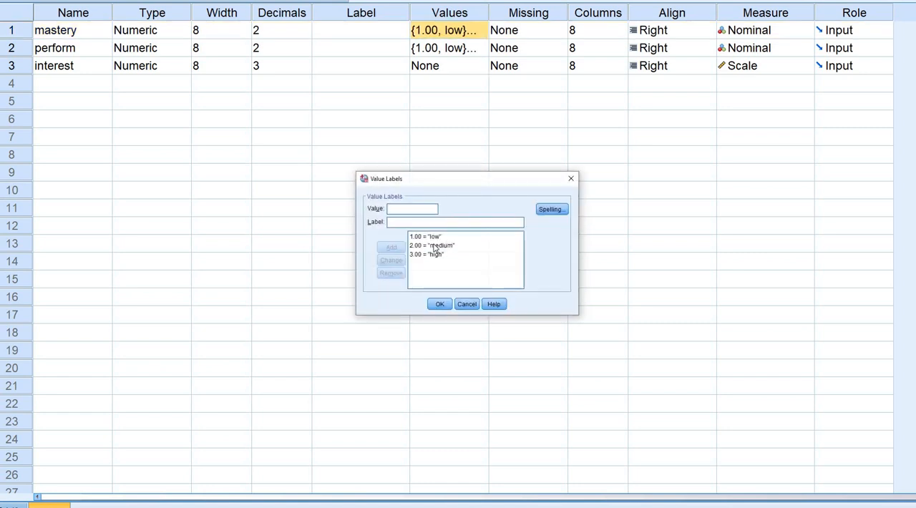
click(433, 245)
key(Up)
key(Down)
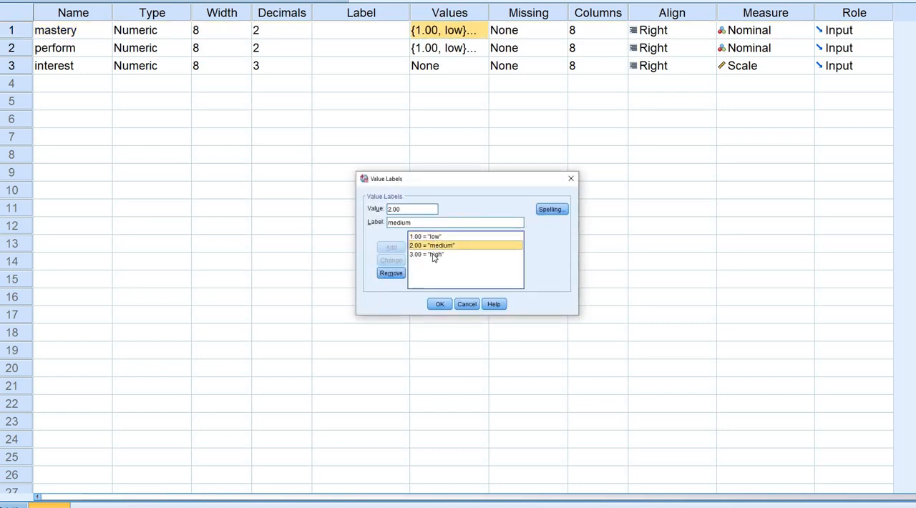
key(Down)
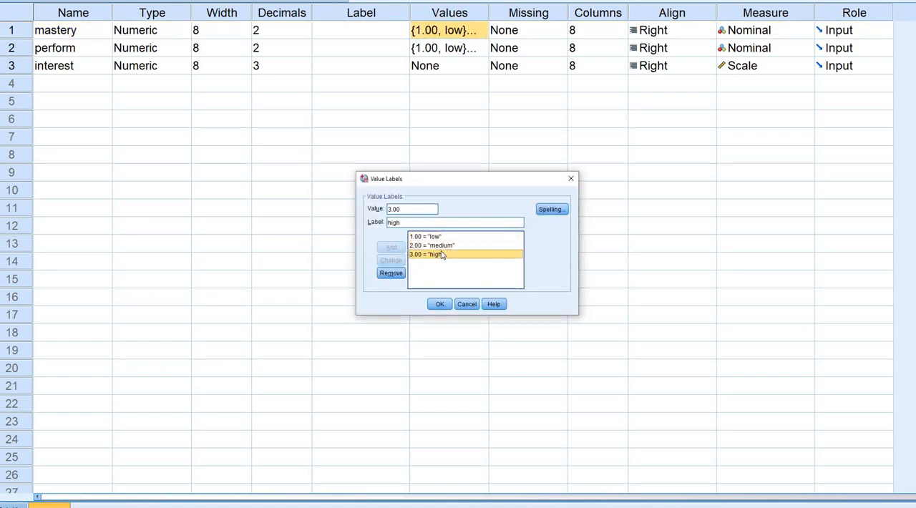
click(429, 240)
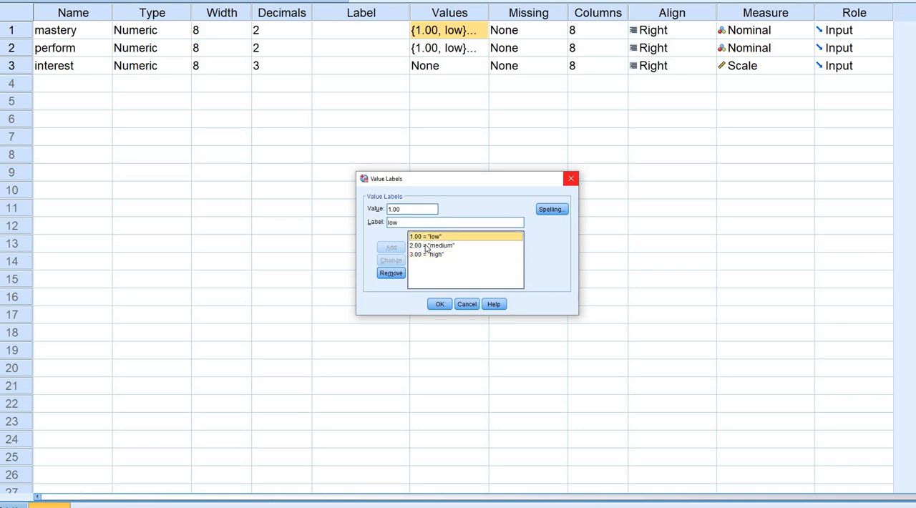
click(427, 246)
click(424, 256)
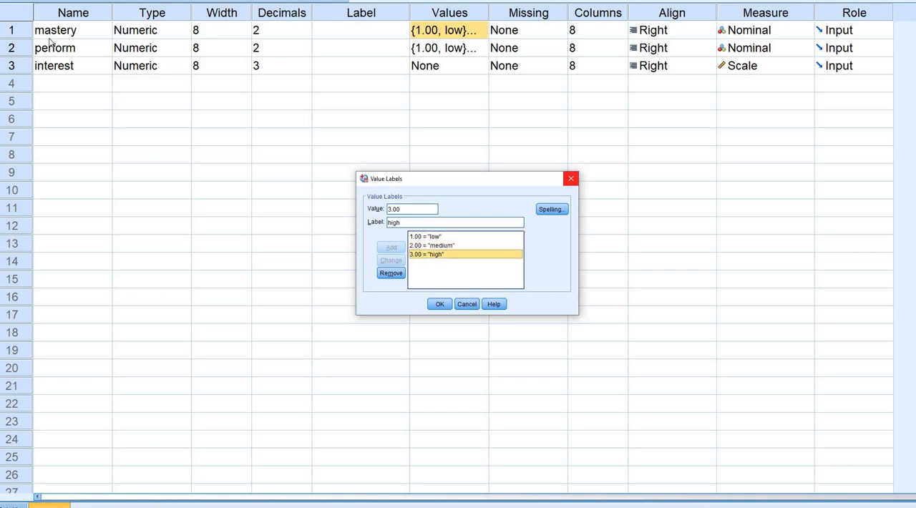
click(571, 178)
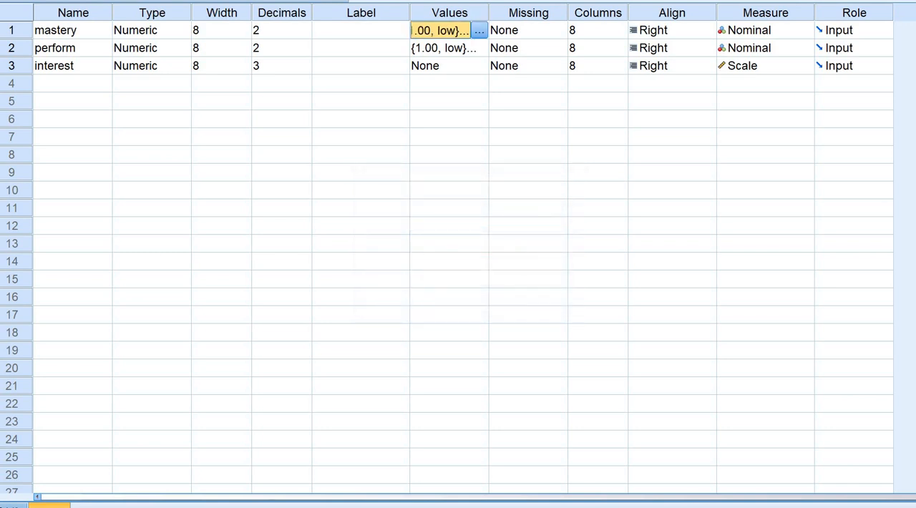
- Return to the data values and start a multiple line chart based on summaries for groups of cases
click(13, 505)
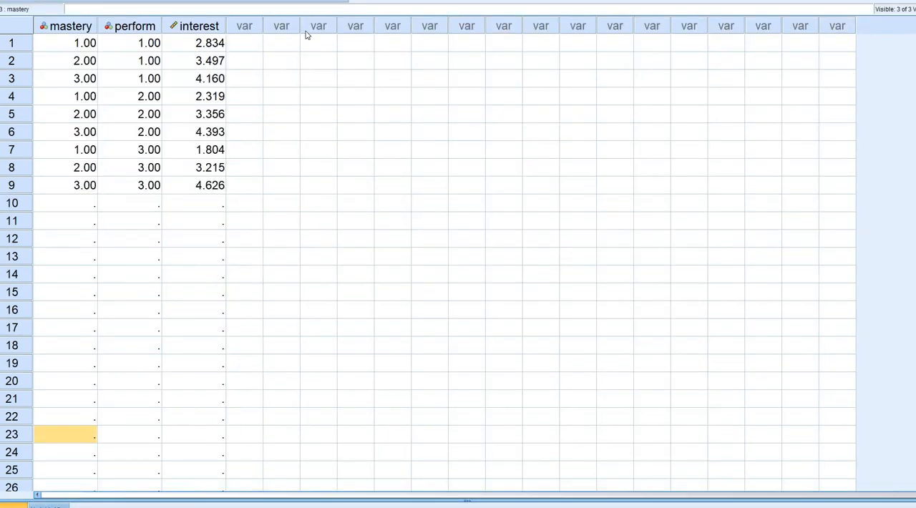
click(160, 0)
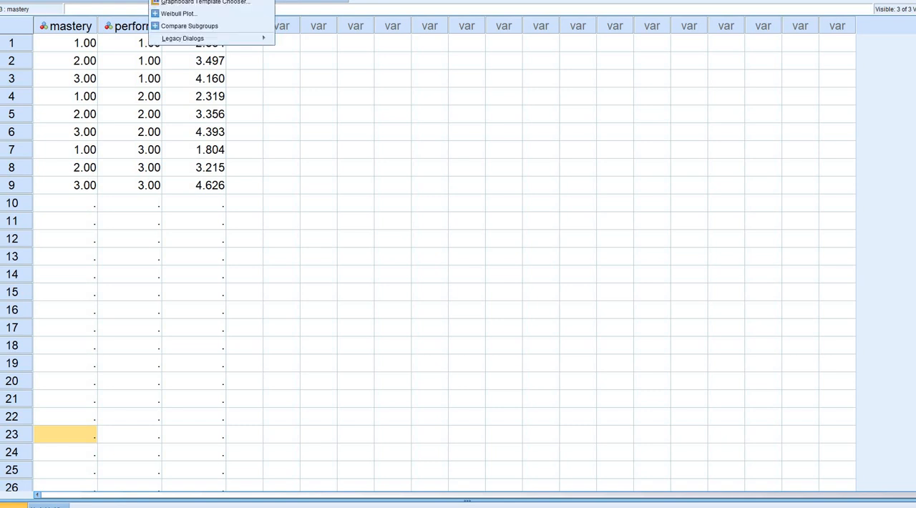
mouse_move(195, 37)
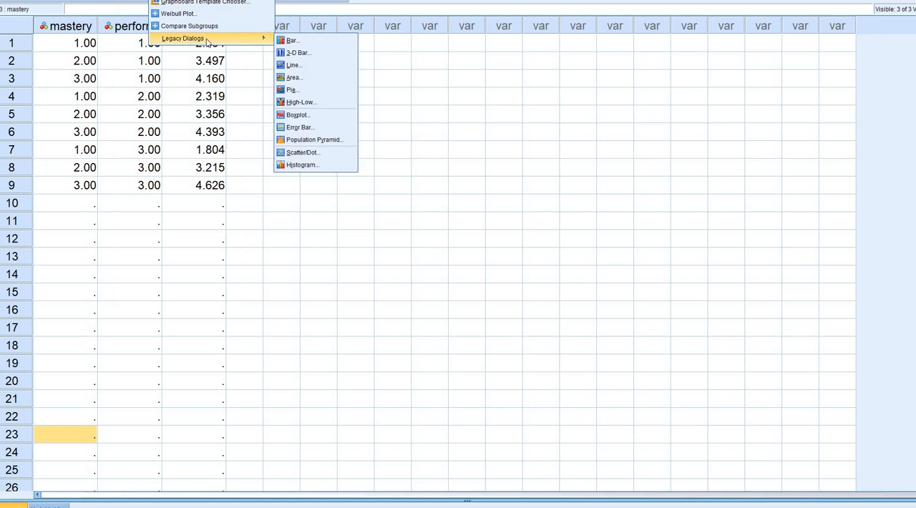
click(303, 65)
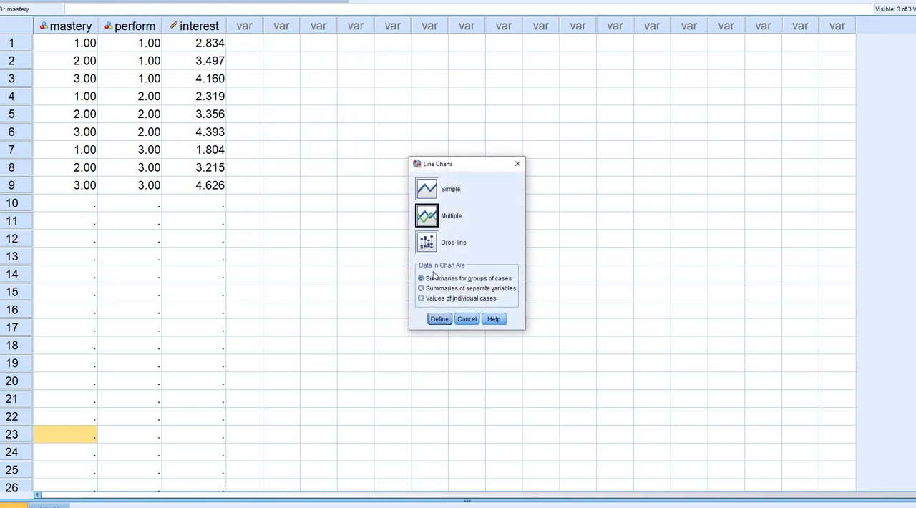
click(440, 319)
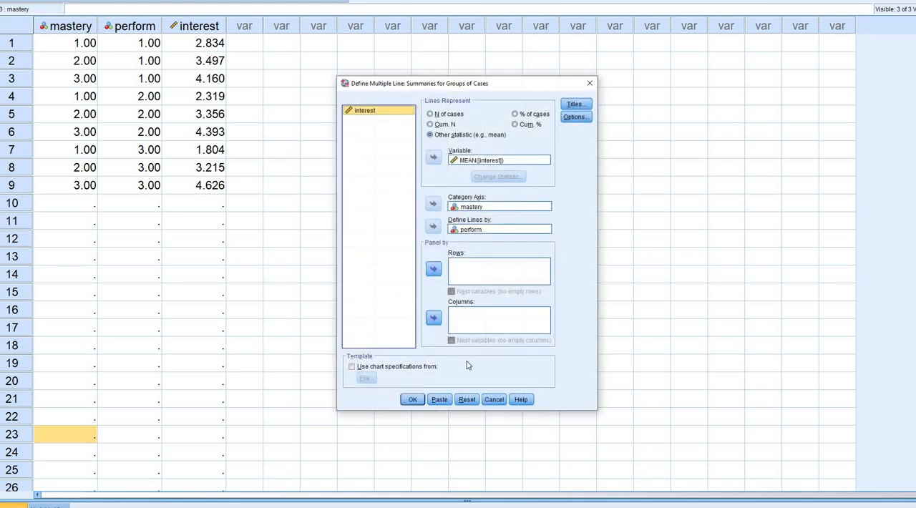
- Reset the multiple line chart definition and make the lines represent the mean of interest
click(467, 400)
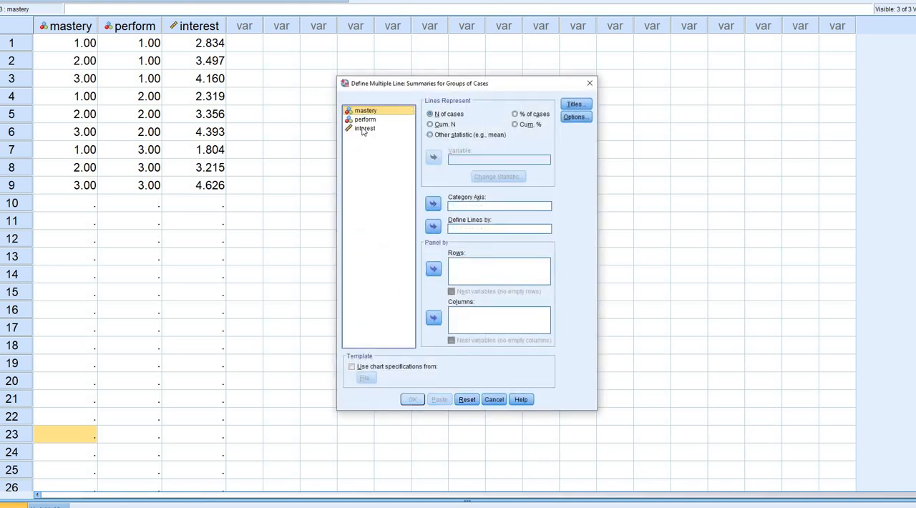
click(450, 135)
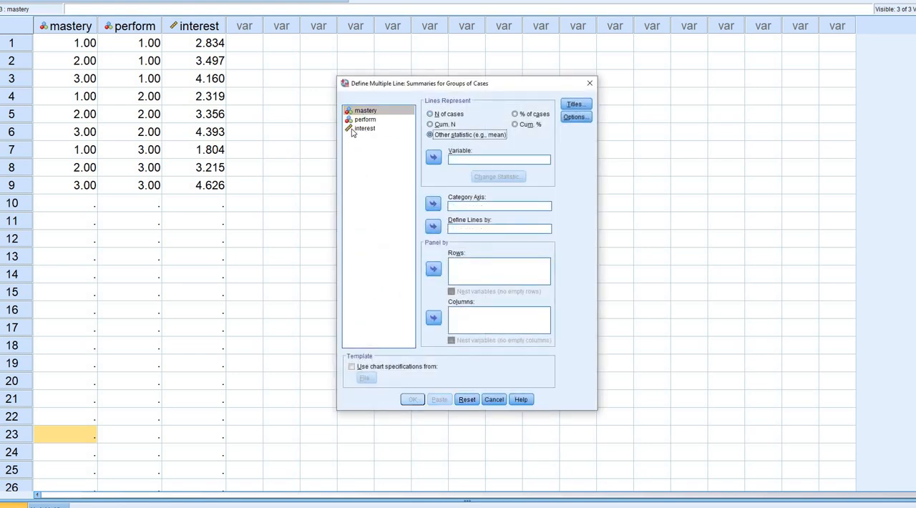
click(364, 129)
click(433, 157)
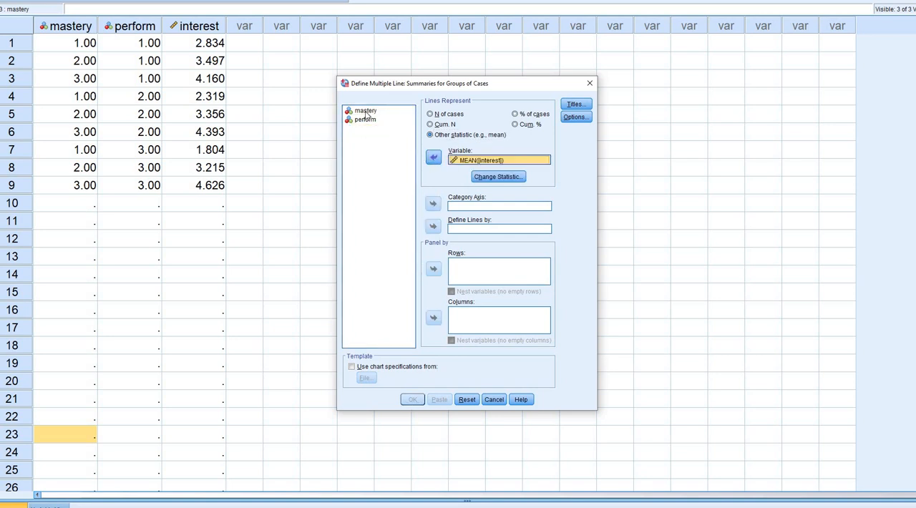
- Use mastery as the category axis, define the lines by perform, and generate the chart
click(432, 205)
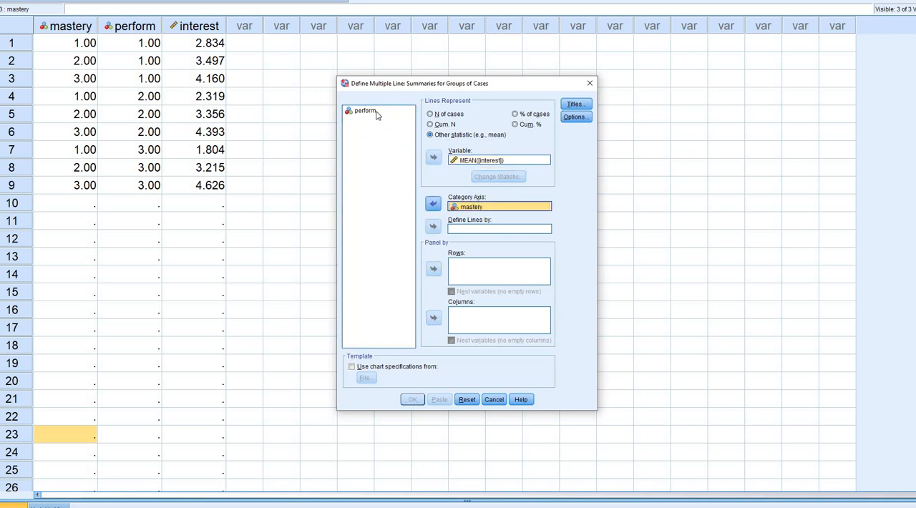
click(413, 184)
click(433, 227)
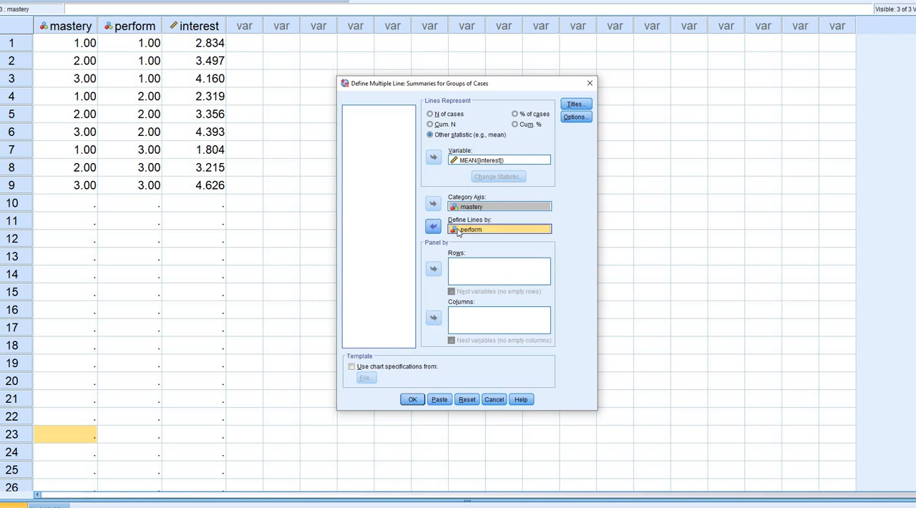
click(413, 401)
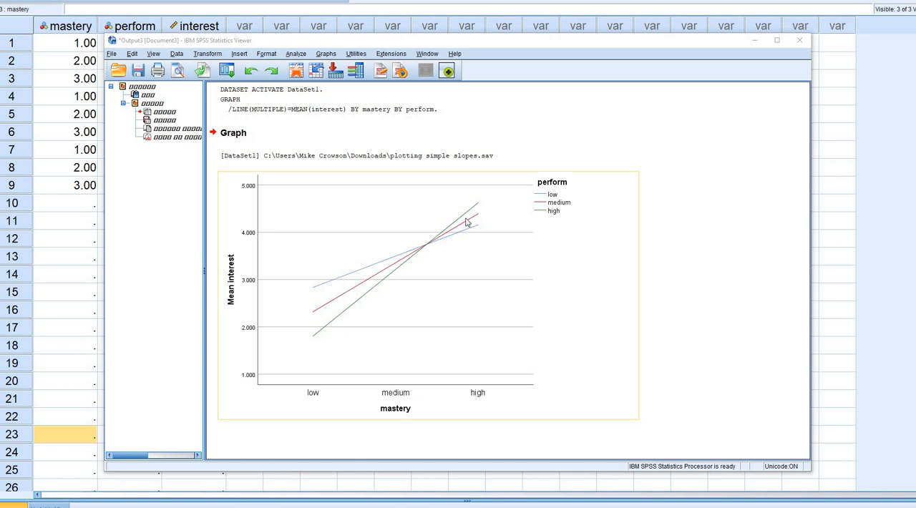
- Examine the chart's perform legend, mastery categories and Mean interest axis, underlining each with the annotation pen
click(905, 226)
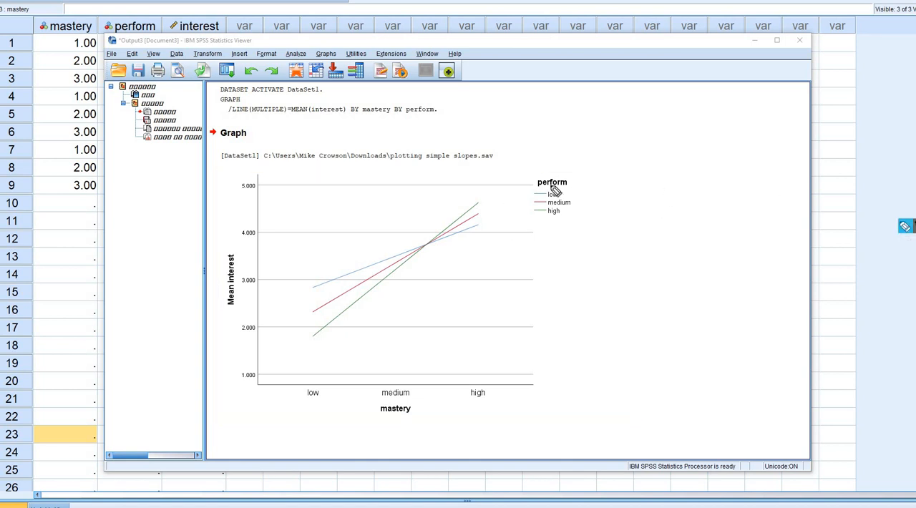
drag(538, 186, 567, 184)
mouse_move(566, 195)
mouse_down()
mouse_move(579, 189)
mouse_move(585, 199)
mouse_up()
drag(384, 421, 423, 419)
drag(301, 403, 315, 403)
drag(382, 399, 410, 398)
drag(466, 400, 490, 399)
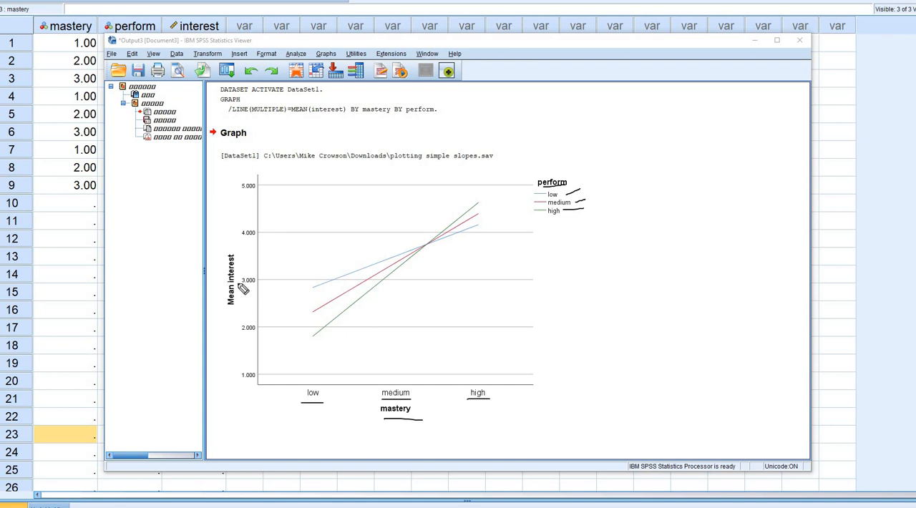
drag(237, 246, 236, 305)
- Clear the pen marks and compare the simple slopes across perform levels, underlining perform, high and low in the legend
click(905, 226)
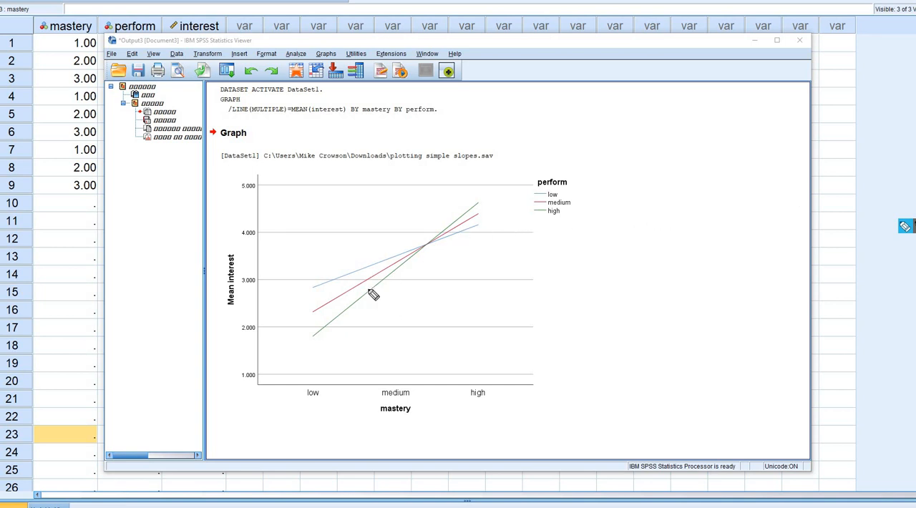
drag(538, 183, 572, 183)
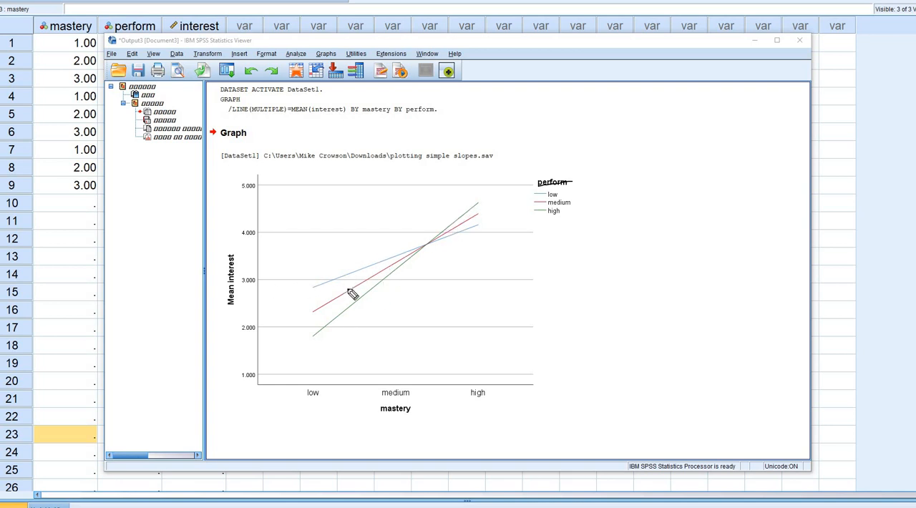
drag(536, 216, 565, 216)
drag(537, 198, 577, 199)
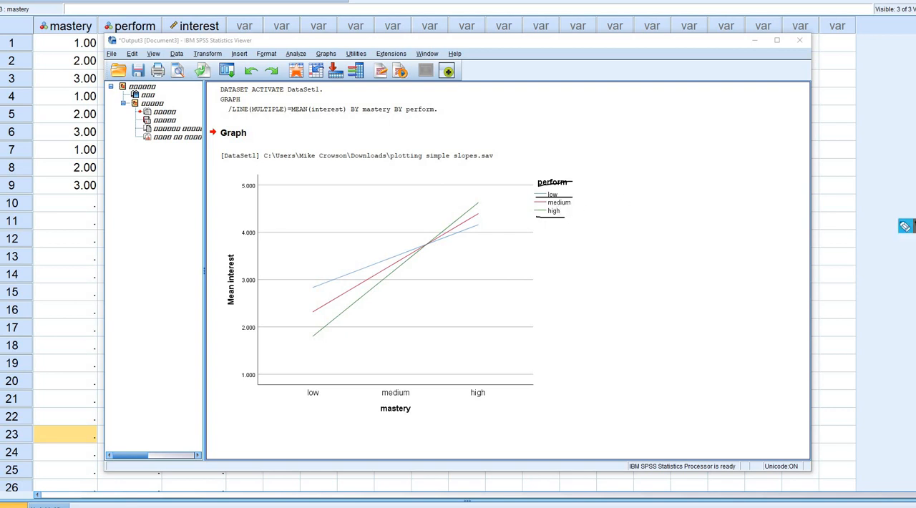
click(910, 298)
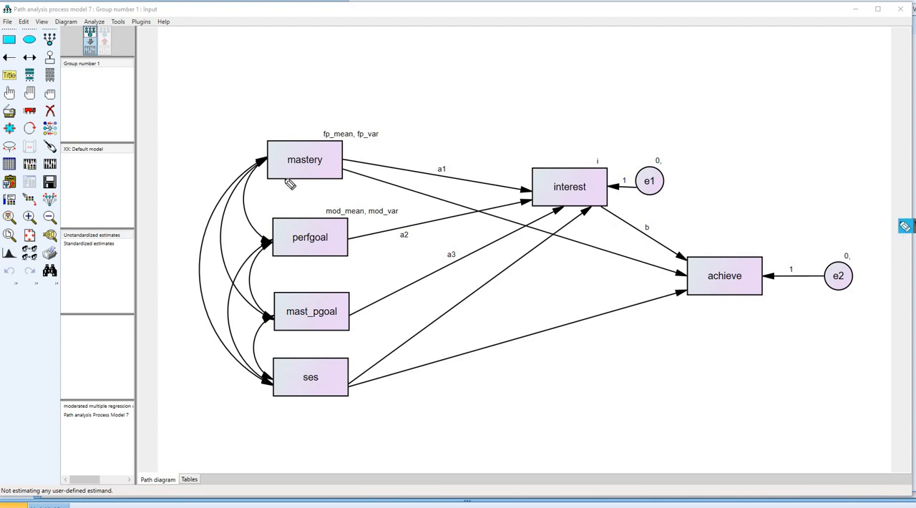
- Review the Amos path model by underlining the variables mastery, perfgoal, mast_pgoal, interest, ses and achieve
drag(288, 169, 328, 169)
drag(334, 247, 292, 247)
drag(338, 322, 286, 322)
drag(556, 196, 593, 196)
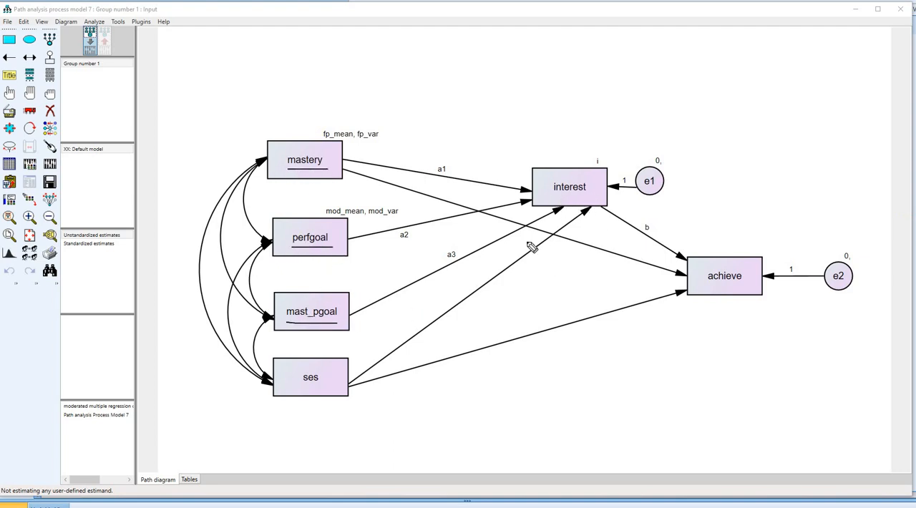
drag(337, 388, 298, 386)
drag(753, 288, 713, 287)
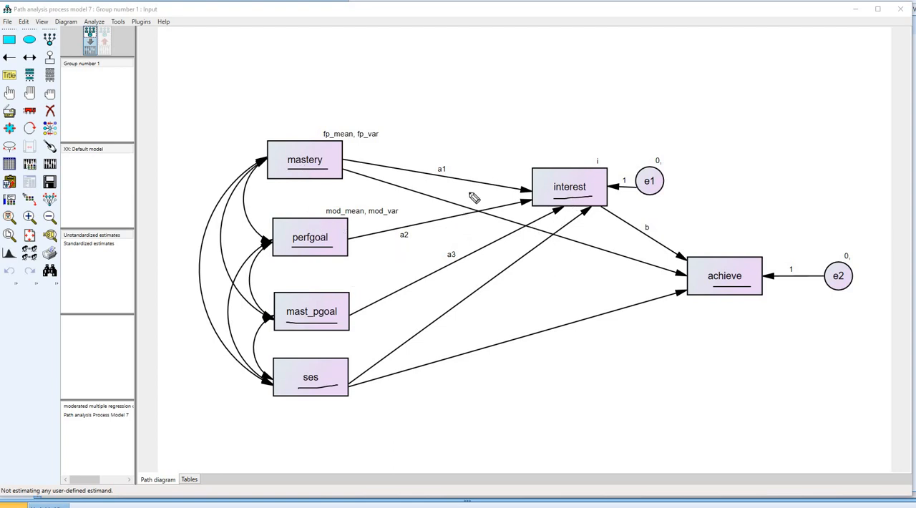
- Circle the a1 label on the path from mastery to interest
mouse_move(448, 163)
mouse_down()
mouse_move(430, 169)
mouse_move(462, 176)
mouse_move(443, 158)
mouse_up()
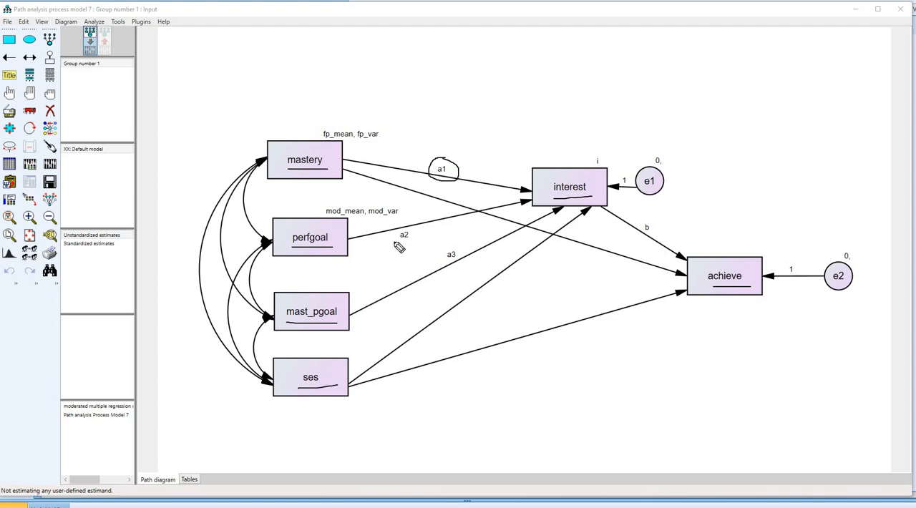
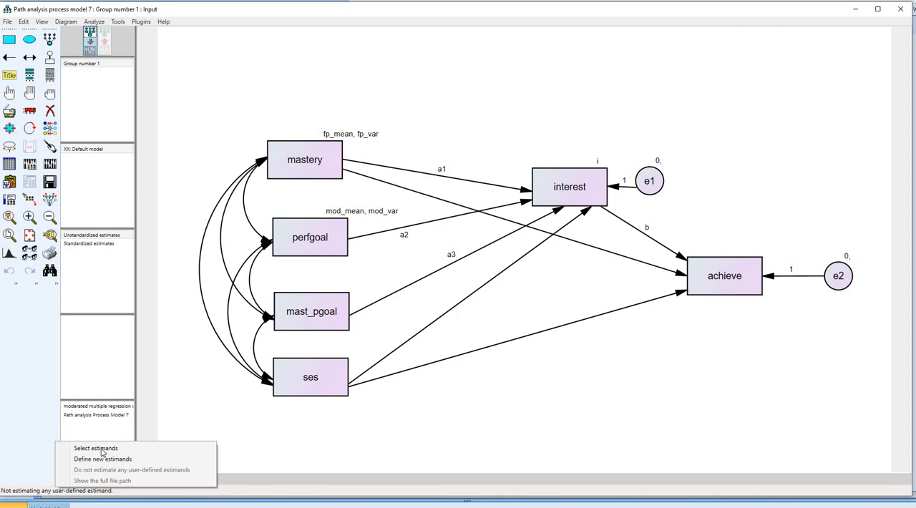
- Start defining new estimands for the path model and switch to the Process 7 estimand code in Notepad
click(104, 462)
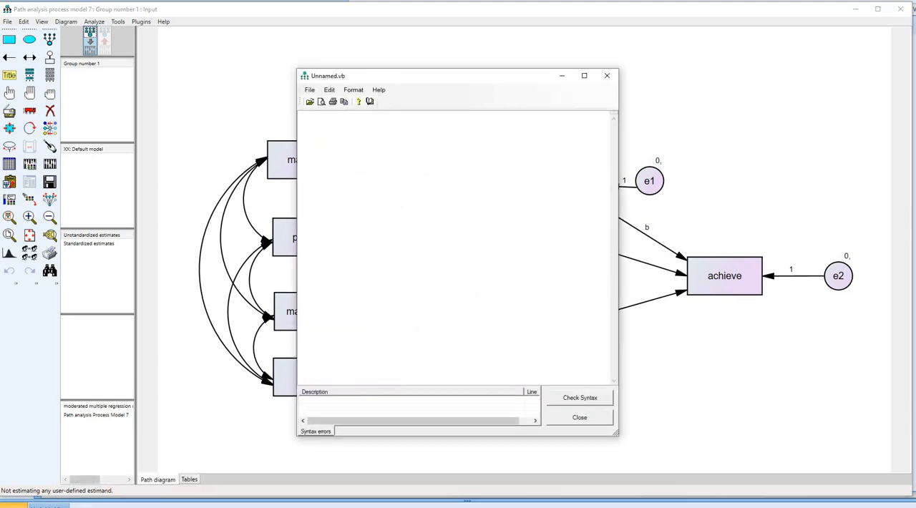
mouse_move(385, 497)
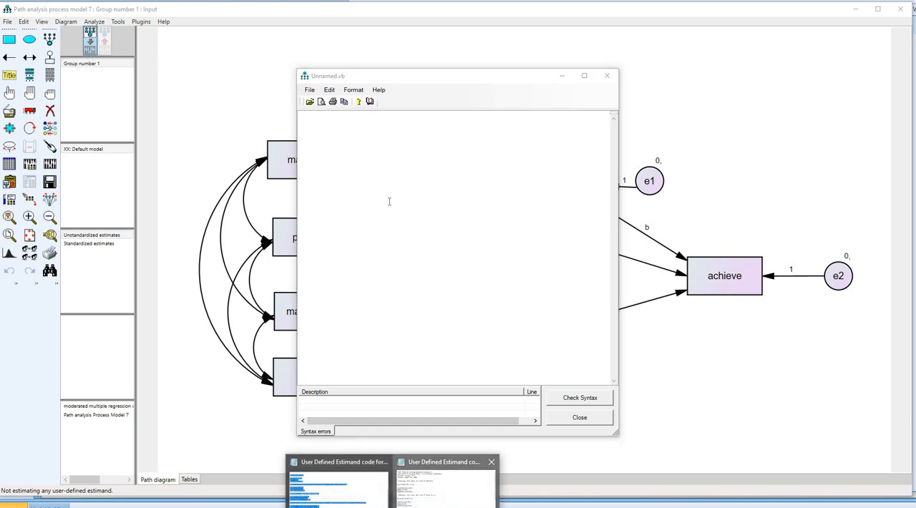
click(451, 478)
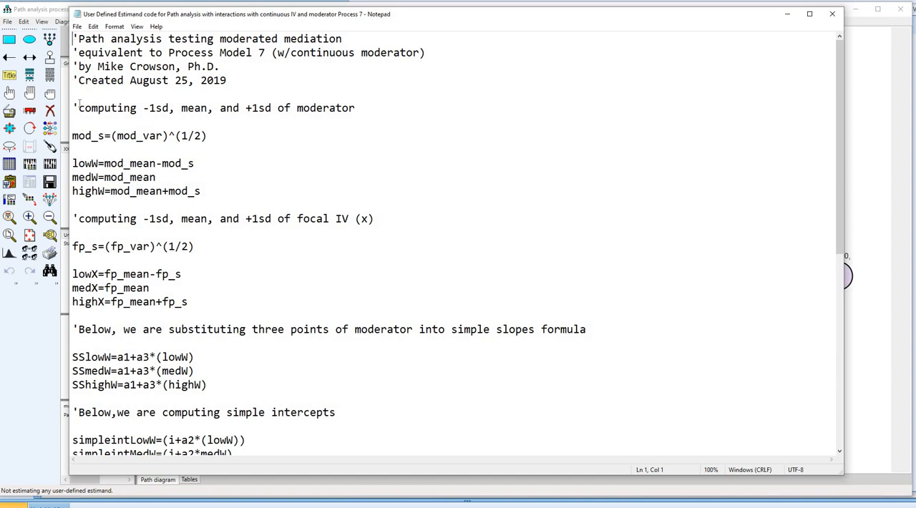
- Review the code from the moderator -1sd, mean and +1sd computations through the conditional means by highlighting it
drag(73, 108, 277, 289)
drag(392, 295, 401, 289)
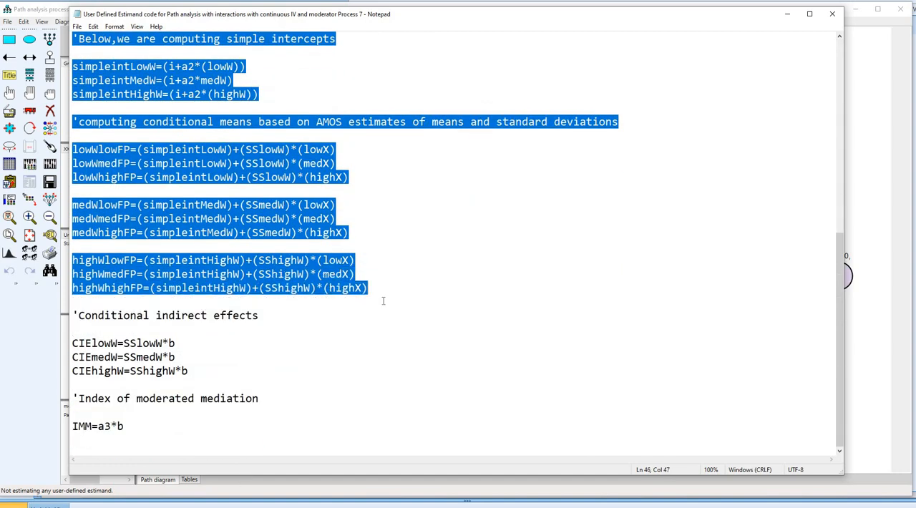
click(403, 297)
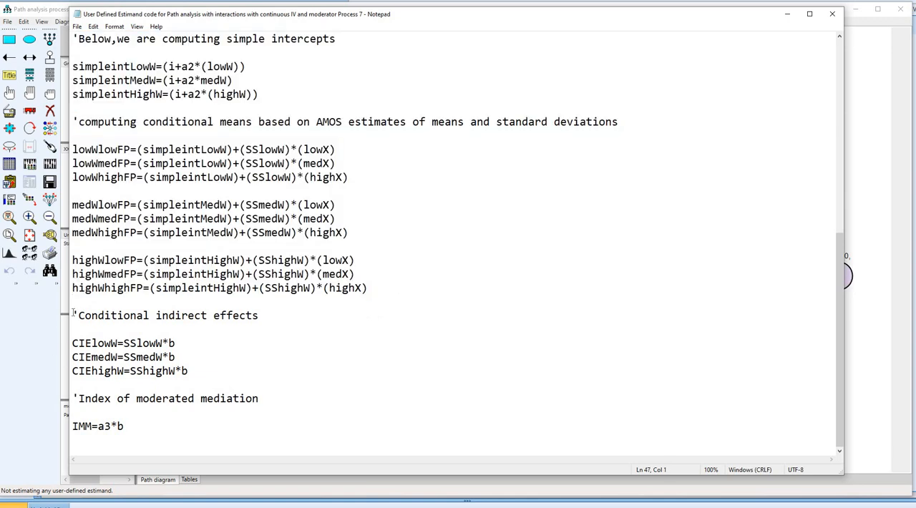
- Examine the conditional indirect effects formulas, highlighting CIElowW, CIEmedW and CIEhighW with their simple slope and b terms
drag(74, 312, 259, 315)
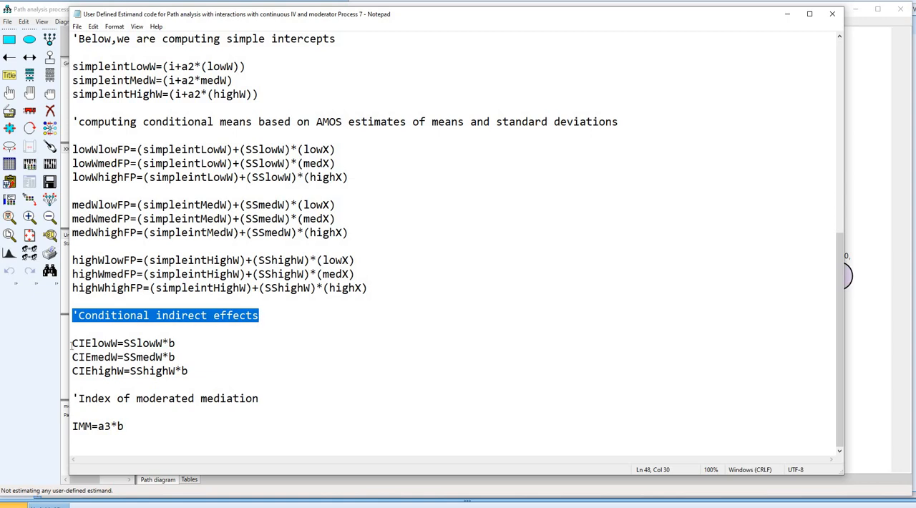
drag(72, 344, 118, 343)
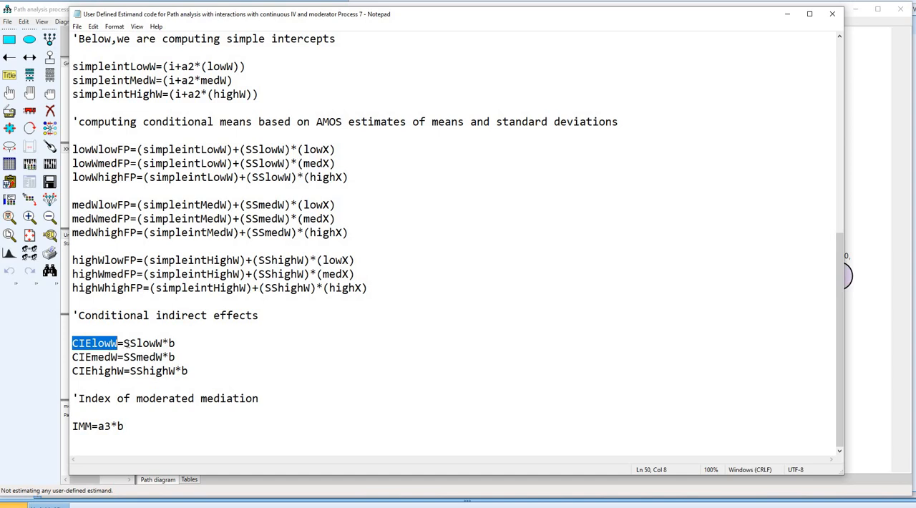
drag(123, 343, 163, 344)
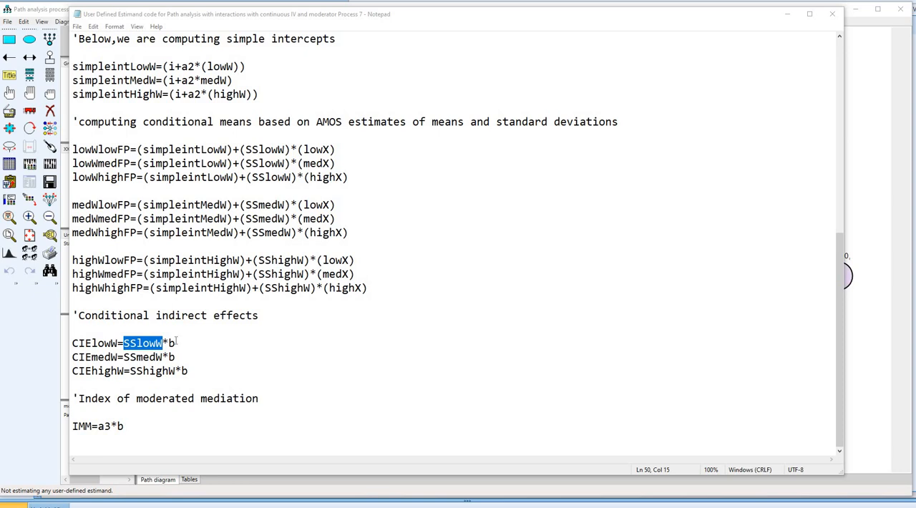
drag(175, 342, 169, 343)
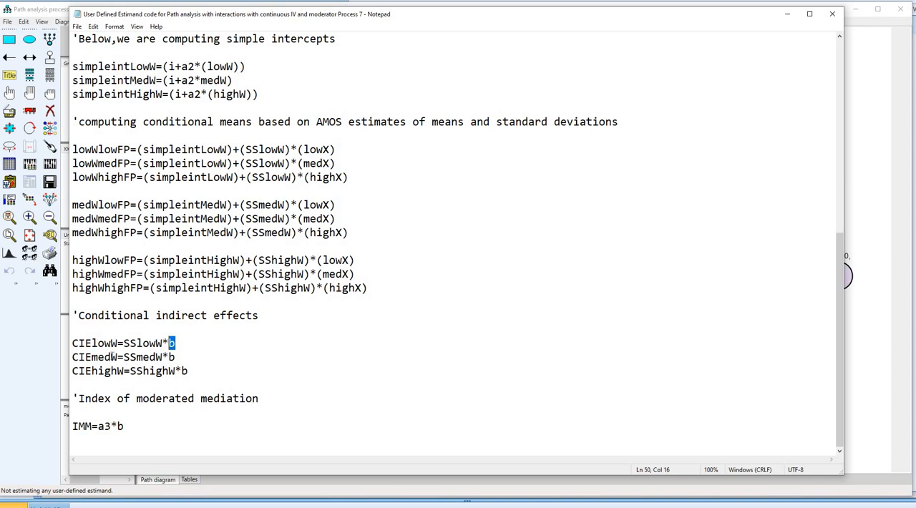
drag(73, 356, 117, 357)
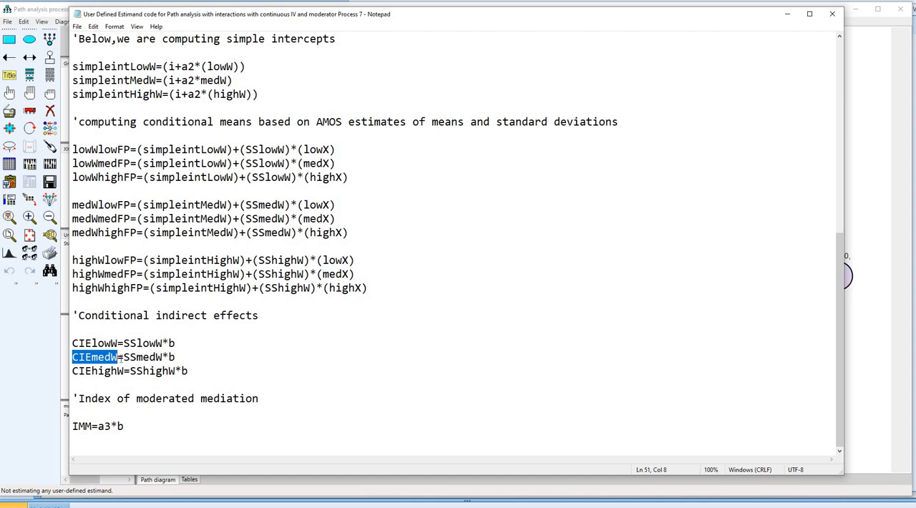
drag(123, 356, 164, 358)
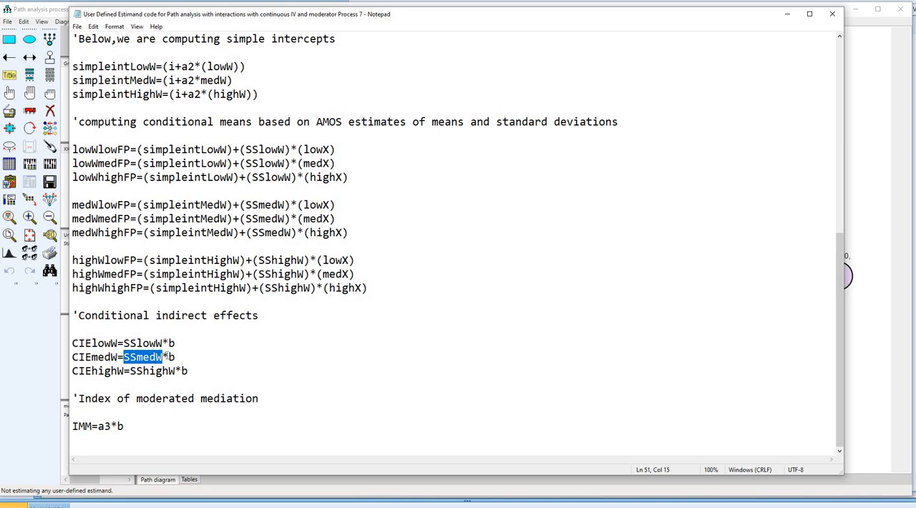
drag(176, 357, 162, 357)
drag(74, 371, 124, 371)
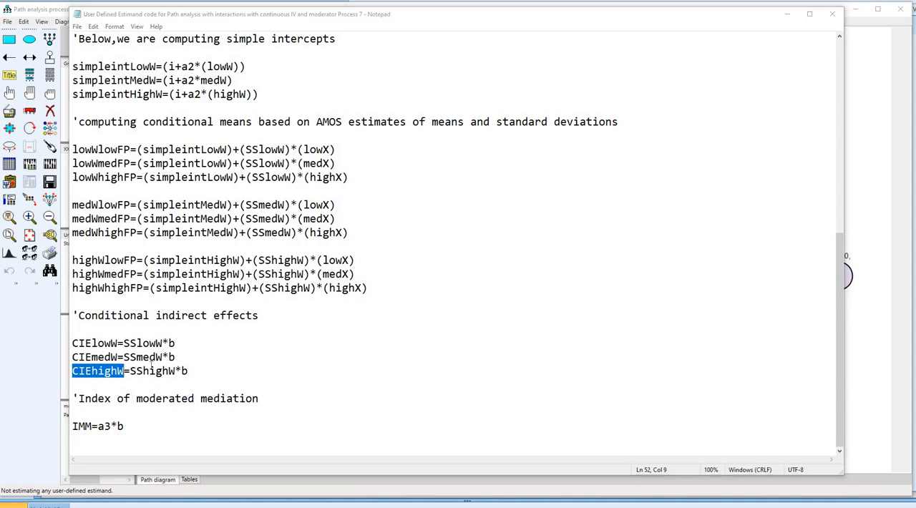
drag(130, 371, 201, 374)
click(349, 378)
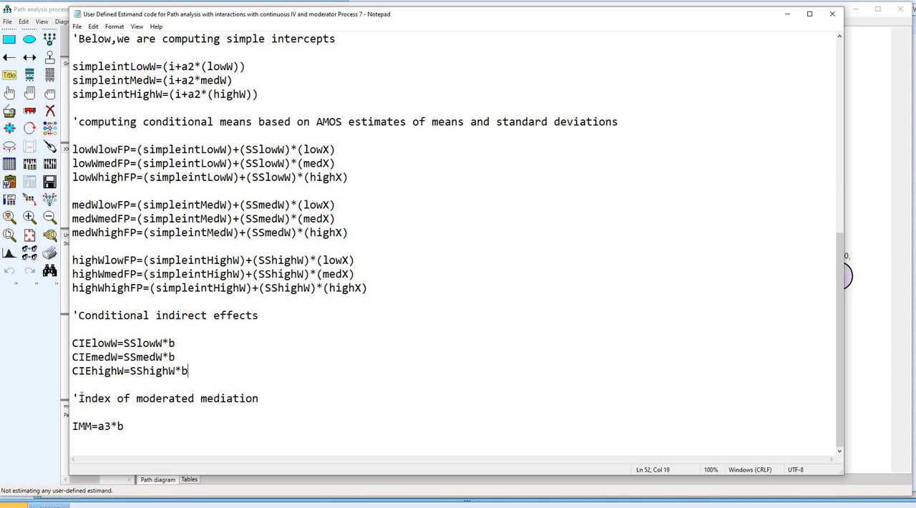
- Examine the index of moderated mediation formula, highlighting its heading and the a3 and b terms
shift+click(262, 398)
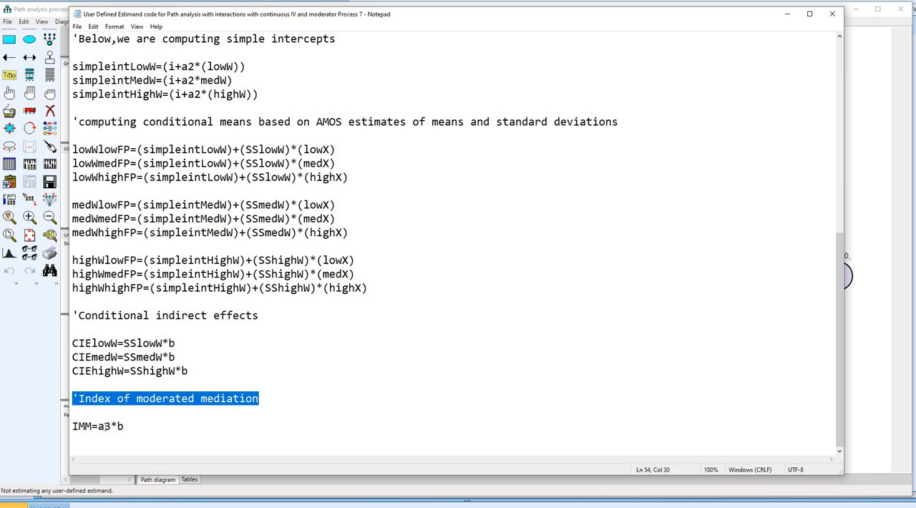
drag(97, 426, 112, 426)
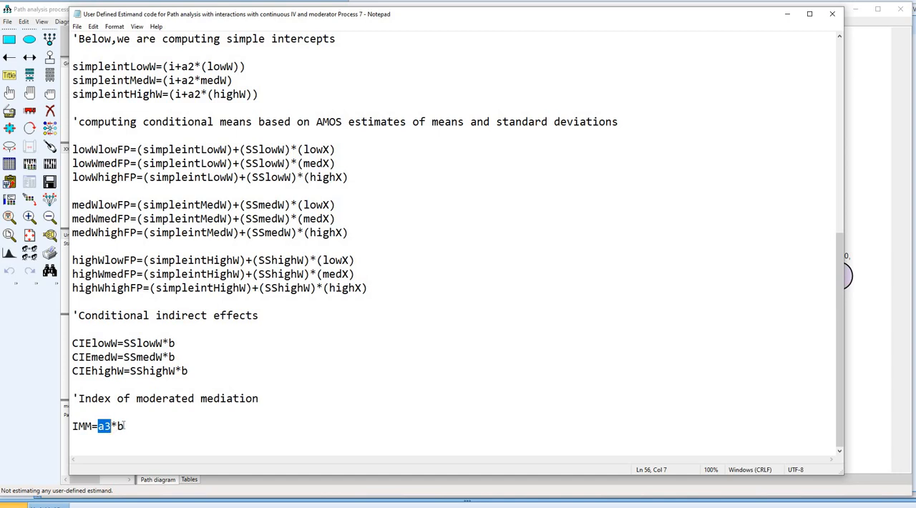
drag(117, 426, 124, 426)
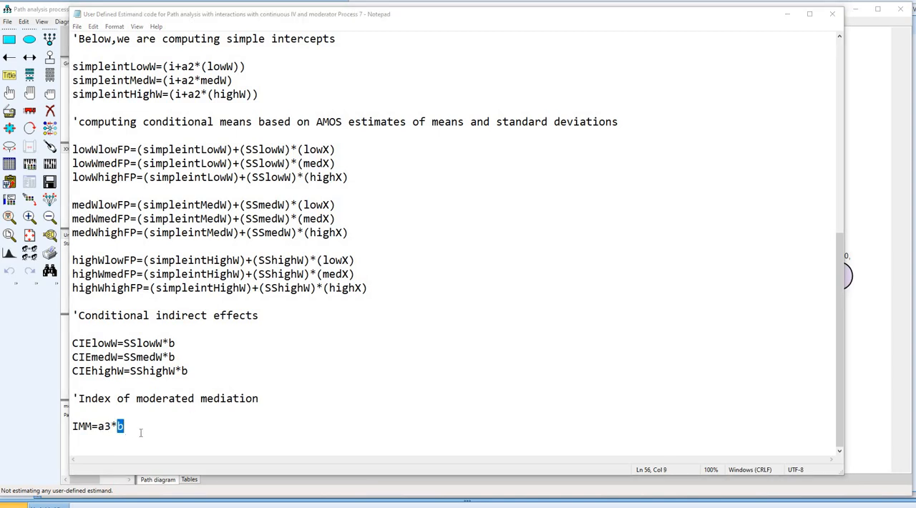
- Copy the entire Process 7 estimand code from Notepad into the empty estimand editor in Amos
drag(140, 432, 72, 28)
key(ctrl+c)
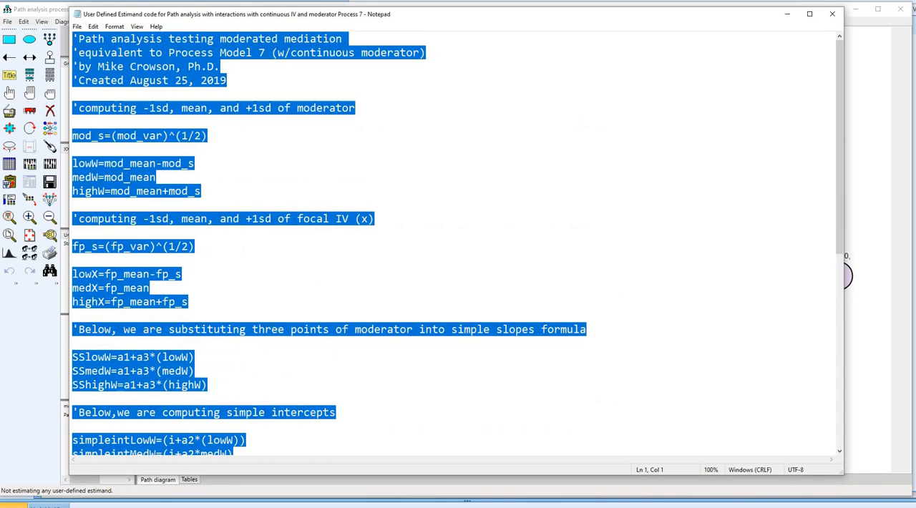
click(423, 495)
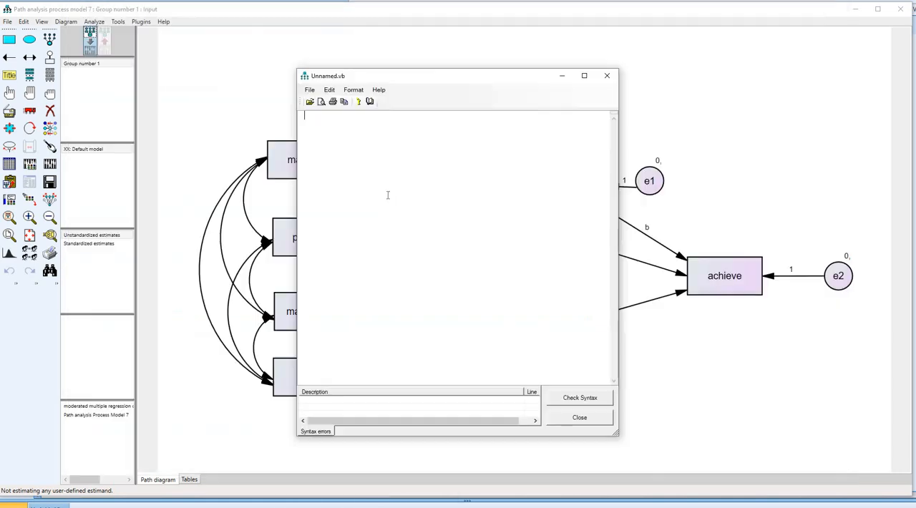
key(ctrl+v)
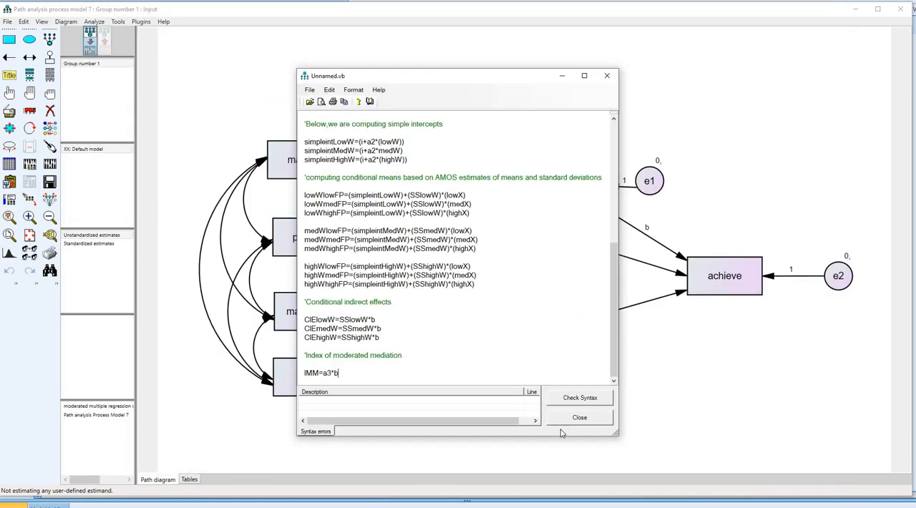
- Check the estimand syntax and save it as Process model 7 moderated mediation.SimpleEstimand in Downloads, replacing the existing file
click(580, 398)
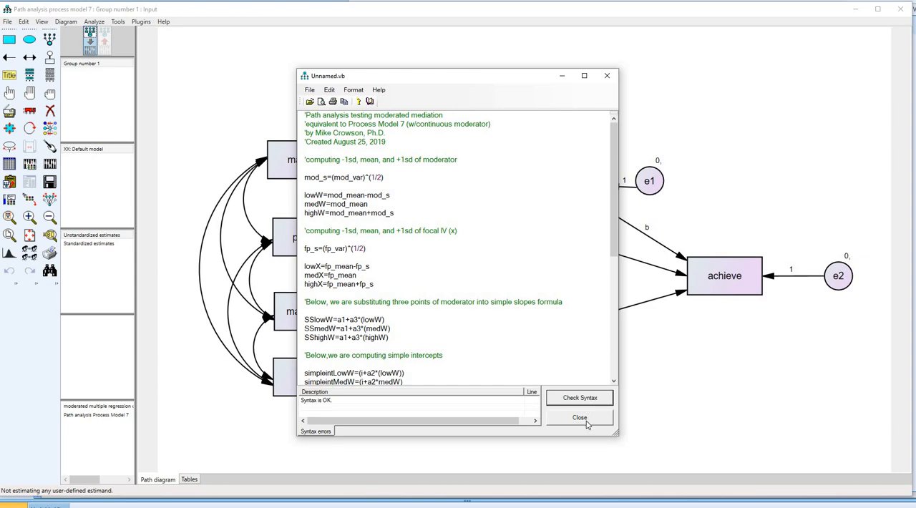
click(587, 425)
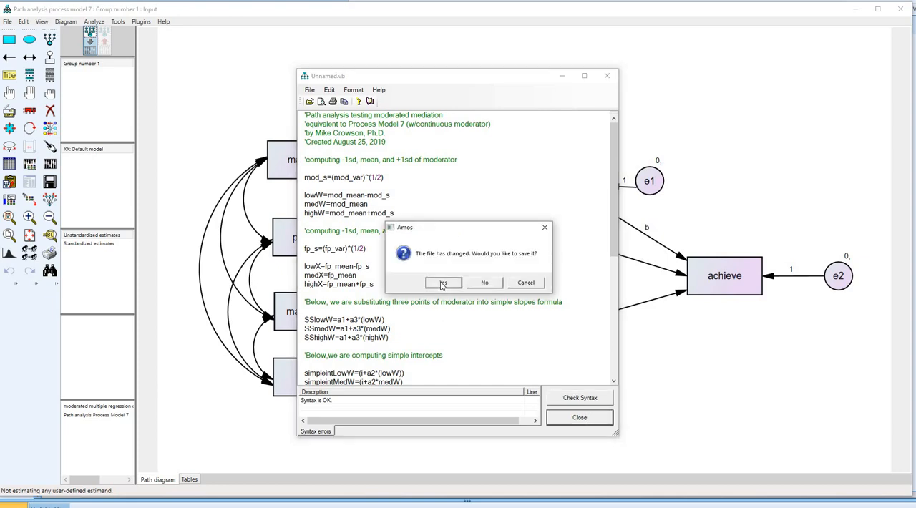
click(444, 283)
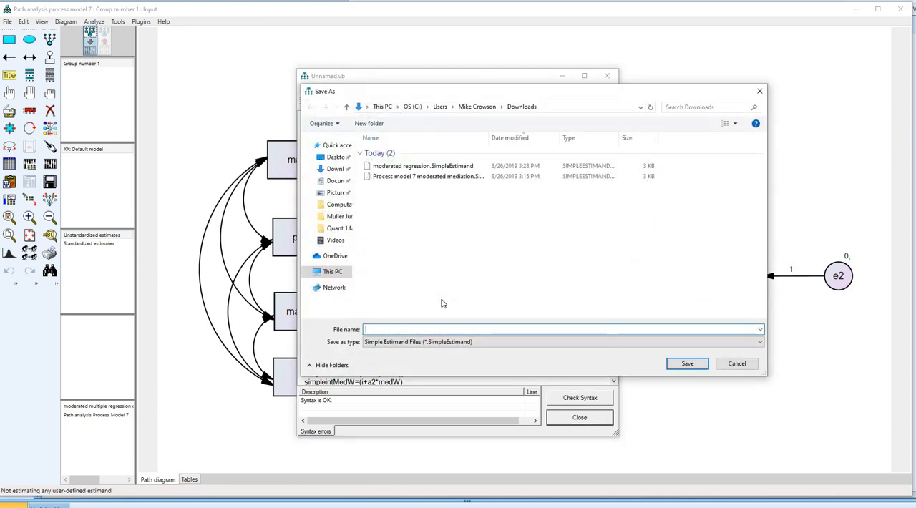
click(438, 177)
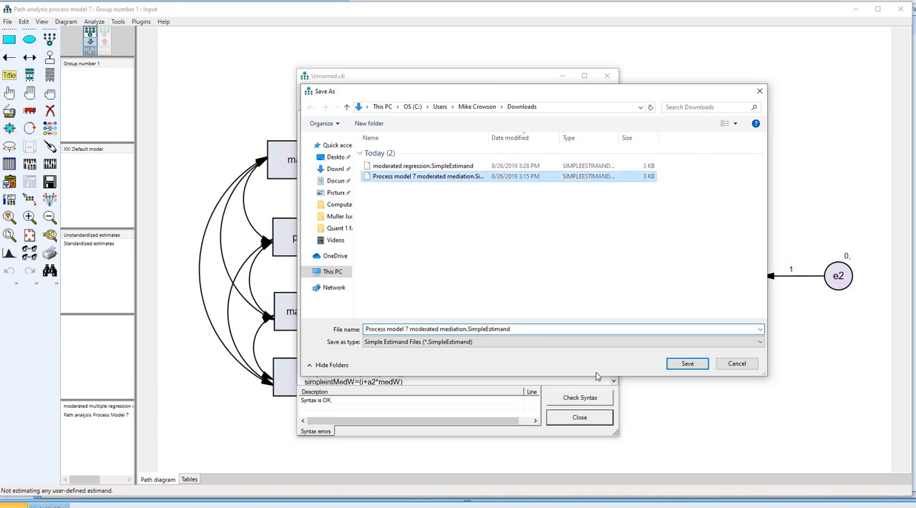
click(688, 364)
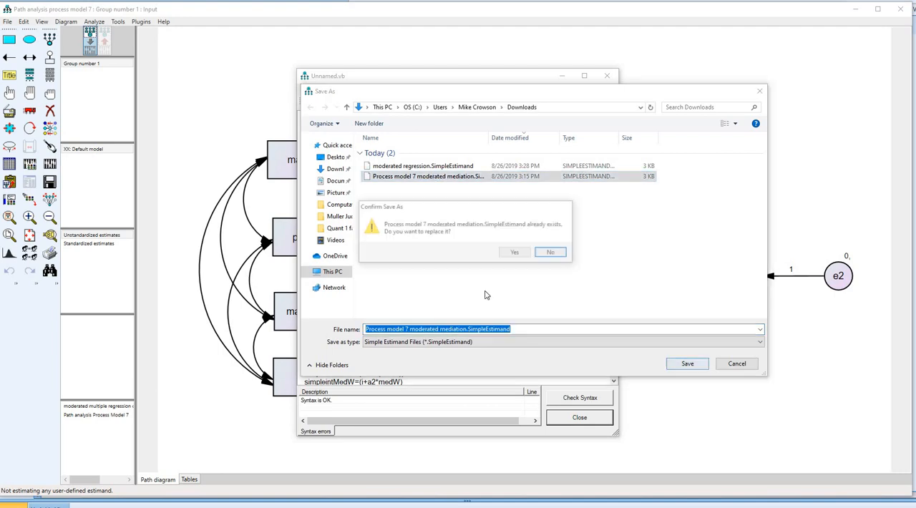
click(515, 253)
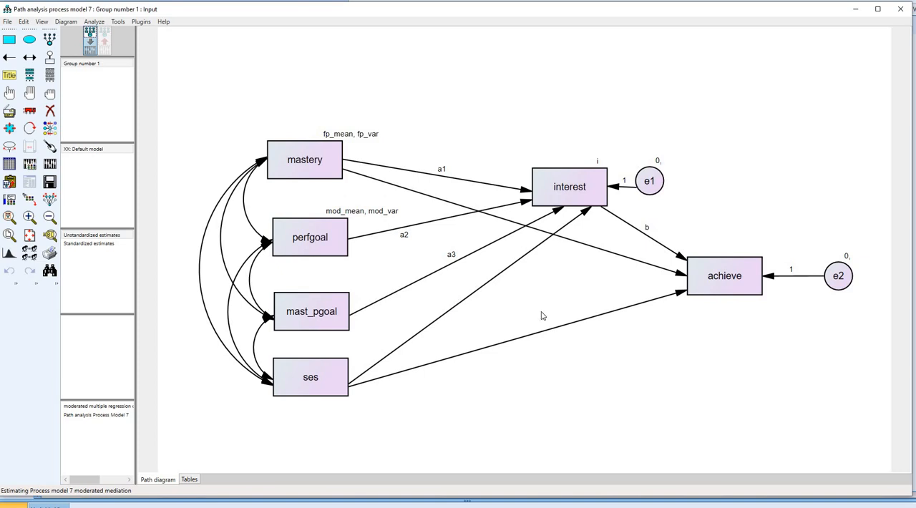
- Calculate the estimates and review the Model Fit output down to the RMSEA table
click(50, 166)
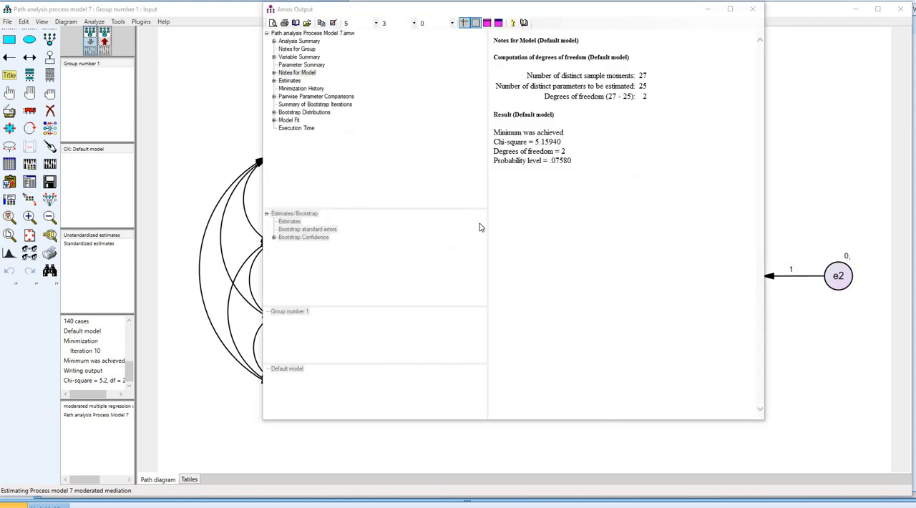
click(289, 120)
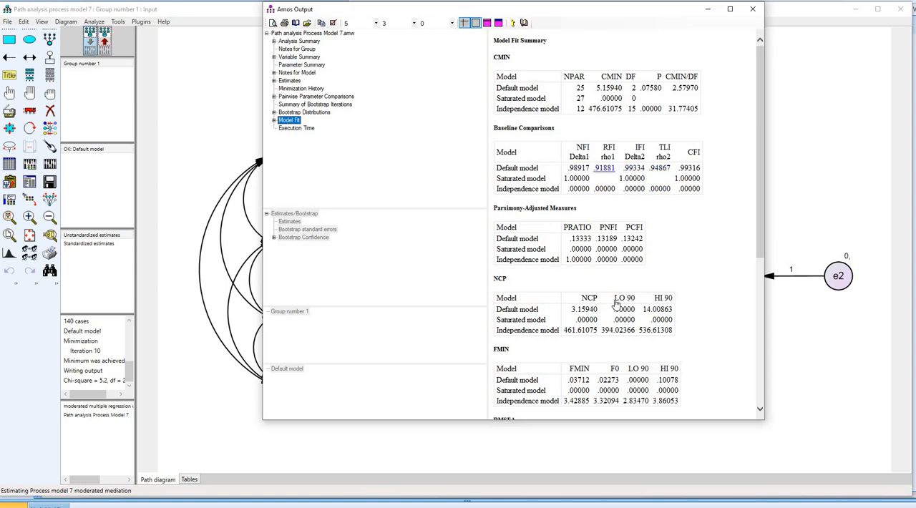
scroll(614, 300, down, 3)
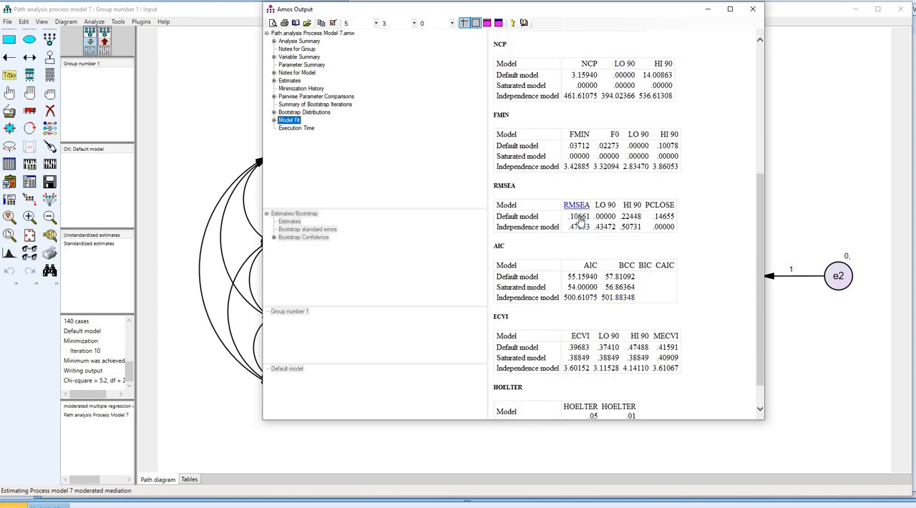
- Glance back at the path diagram, reopen the output and display the Estimates at the regression weights in a wider window
click(826, 180)
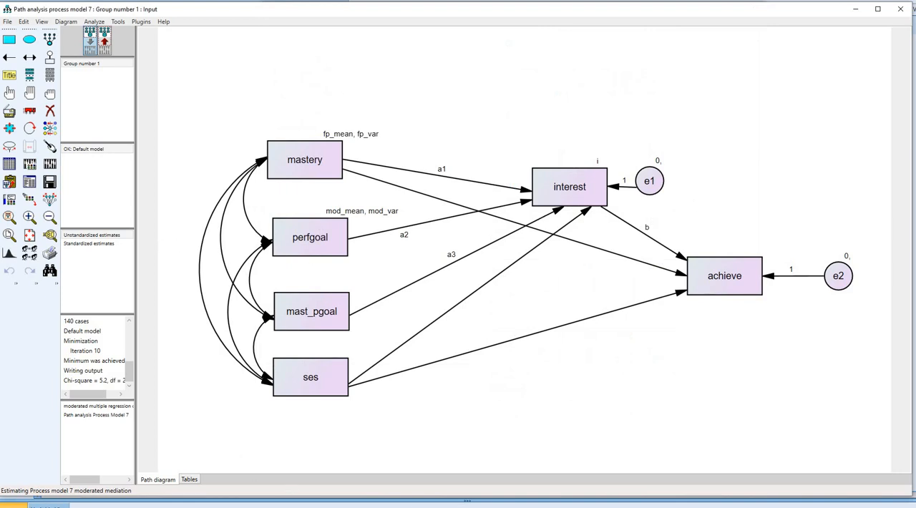
mouse_move(370, 504)
click(425, 480)
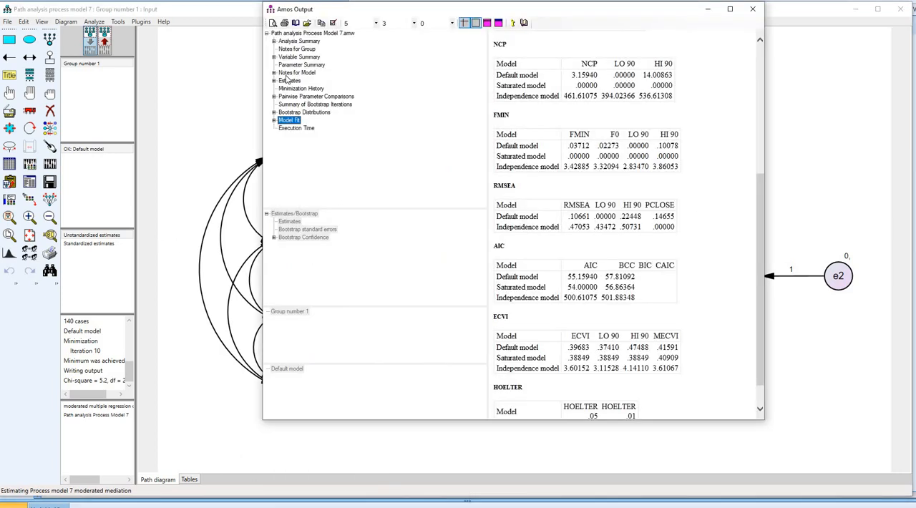
click(289, 80)
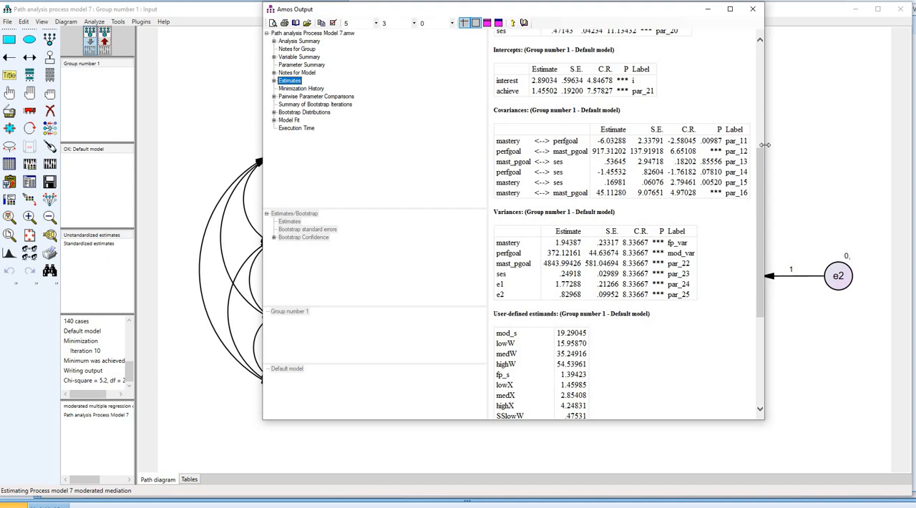
drag(777, 142, 797, 142)
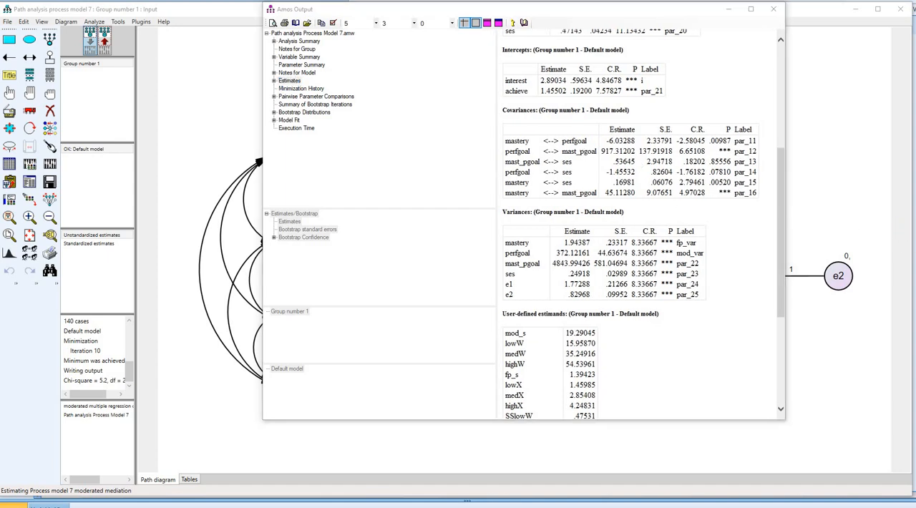
scroll(682, 218, up, 7)
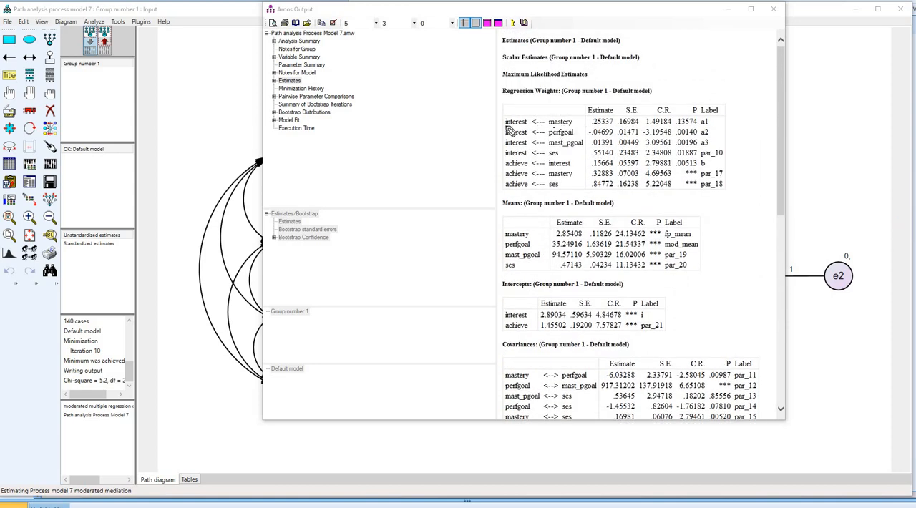
- Underline the interest regressions on mastery, perfgoal, mast_pgoal and ses, plus the interest-to-achieve row, and circle its b label
drag(550, 126, 578, 123)
drag(505, 126, 530, 125)
drag(555, 135, 567, 133)
mouse_move(501, 136)
mouse_down()
mouse_move(584, 147)
mouse_move(531, 147)
mouse_up()
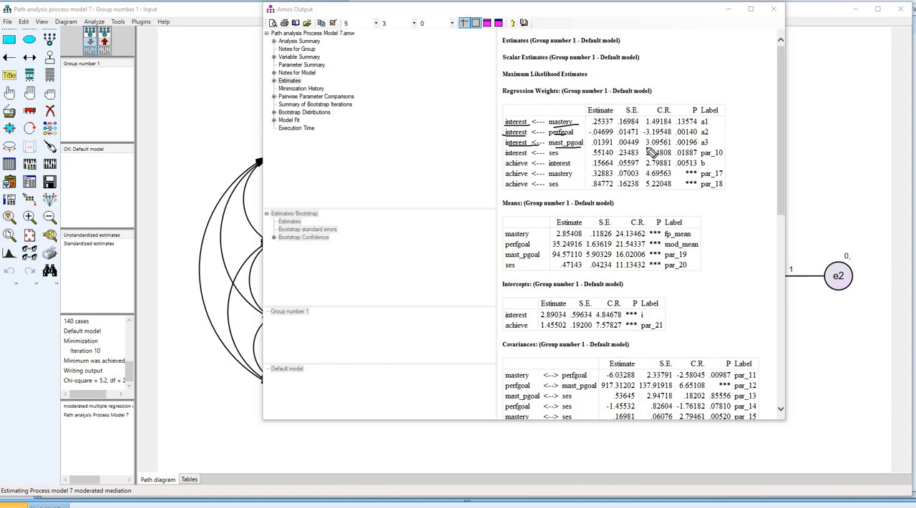
drag(562, 157, 550, 157)
mouse_move(715, 170)
mouse_down()
mouse_move(704, 158)
mouse_move(709, 173)
mouse_move(706, 166)
mouse_up()
drag(571, 168, 528, 169)
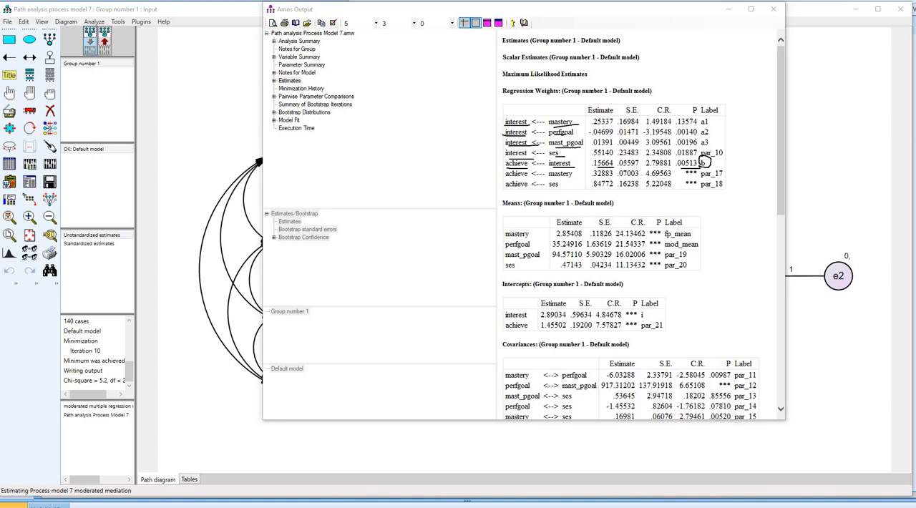
- Clear the pen marks, expand the scalar estimates and display the user-defined estimands for the default model
key(Escape)
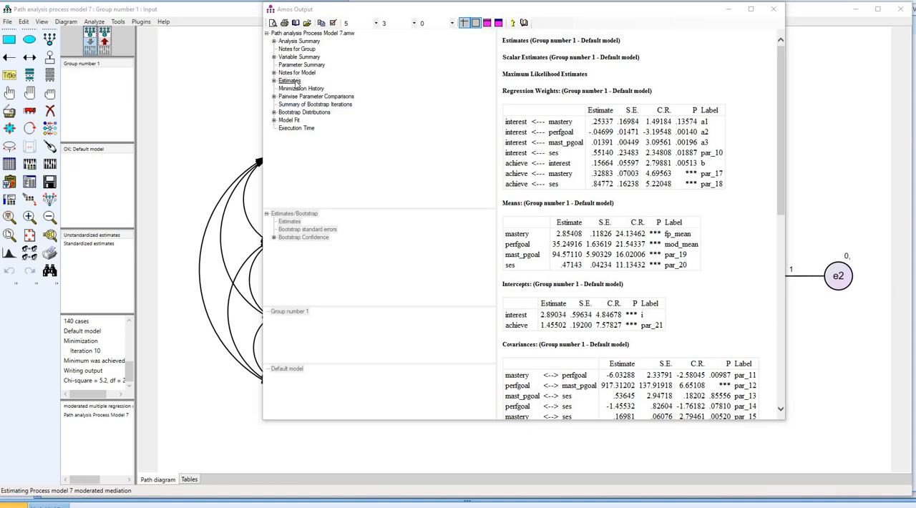
double_click(294, 81)
double_click(295, 89)
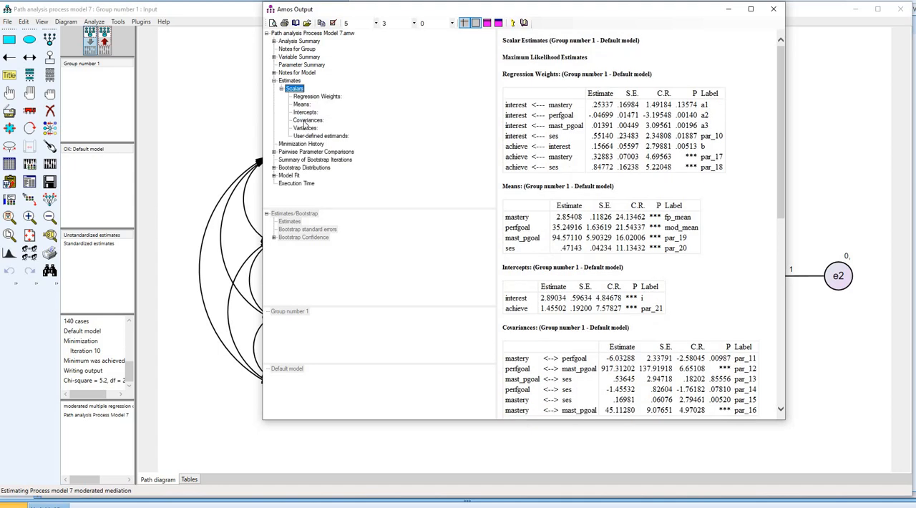
click(314, 136)
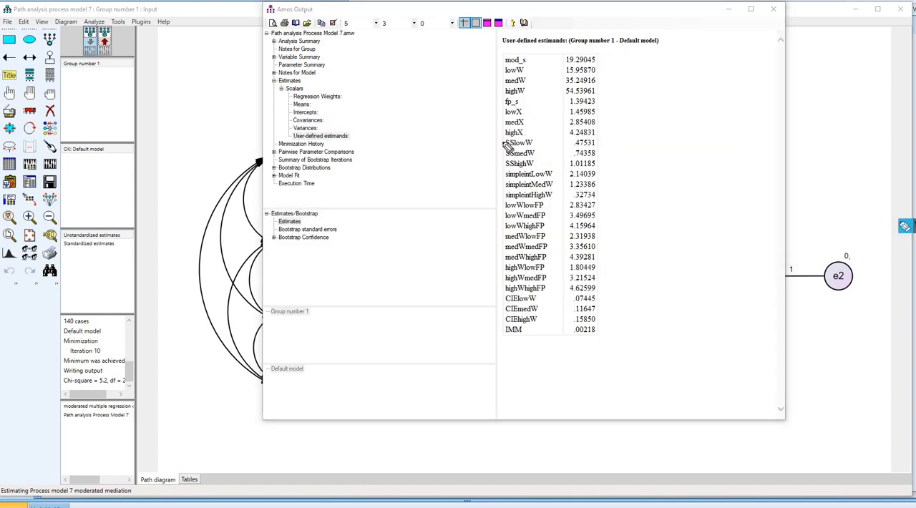
- Bracket the simple slope, simple intercept and predicted value rows as separate groups, underlining SSlowW, SSmedW and SShighW
mouse_move(504, 138)
mouse_down()
mouse_move(491, 167)
mouse_move(506, 167)
mouse_up()
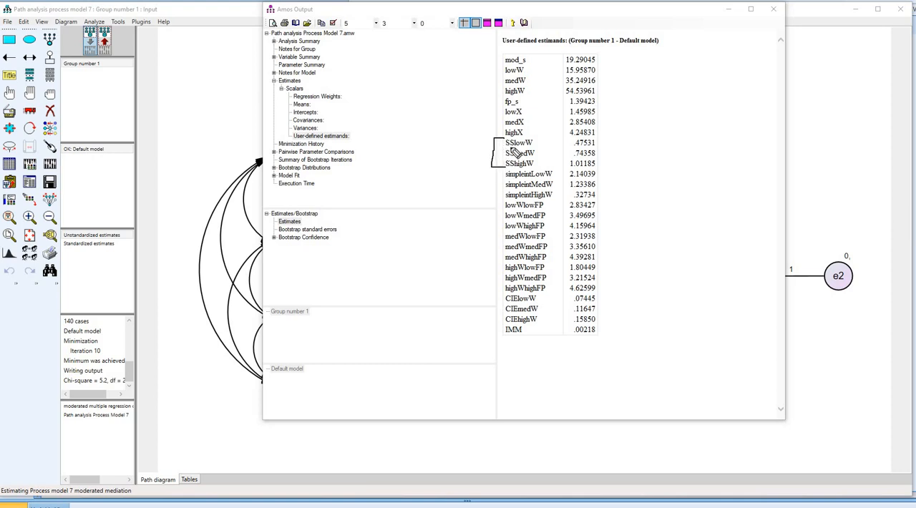
mouse_move(514, 147)
mouse_down()
mouse_move(535, 146)
mouse_move(524, 158)
mouse_move(534, 170)
mouse_up()
drag(493, 201, 501, 169)
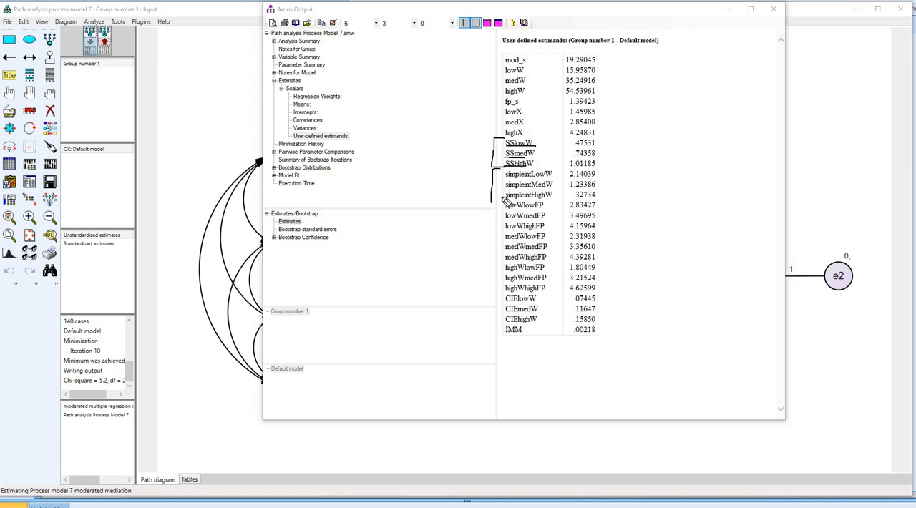
mouse_move(507, 204)
mouse_down()
mouse_move(492, 206)
mouse_move(496, 287)
mouse_up()
- Box the CIElowW, CIEmedW, CIEhighW and IMM rows, underline their names, mark their estimates, and clear all pen marks
mouse_move(609, 293)
mouse_down()
mouse_move(499, 294)
mouse_move(499, 351)
mouse_move(610, 350)
mouse_move(607, 293)
mouse_up()
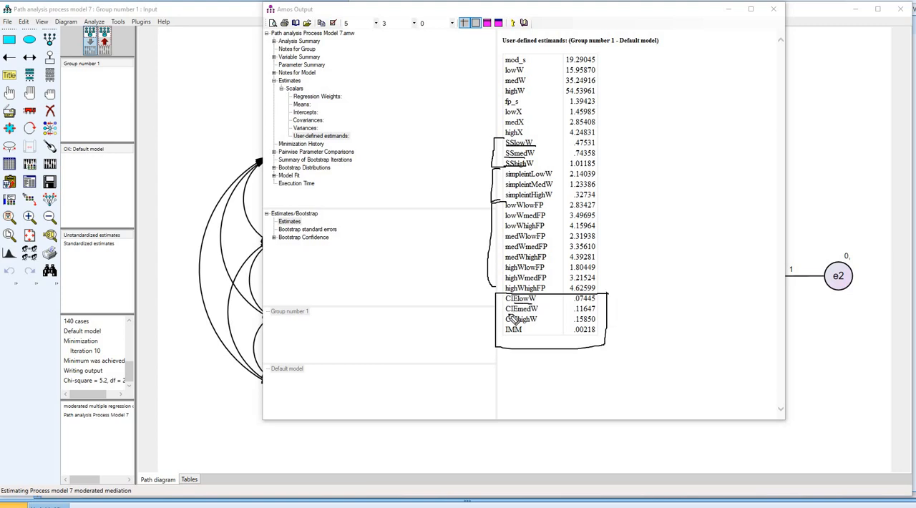
mouse_move(508, 314)
mouse_down()
mouse_move(541, 314)
mouse_move(520, 325)
mouse_move(540, 324)
mouse_up()
mouse_move(600, 298)
mouse_down()
mouse_move(614, 293)
mouse_move(607, 314)
mouse_up()
drag(508, 334, 537, 334)
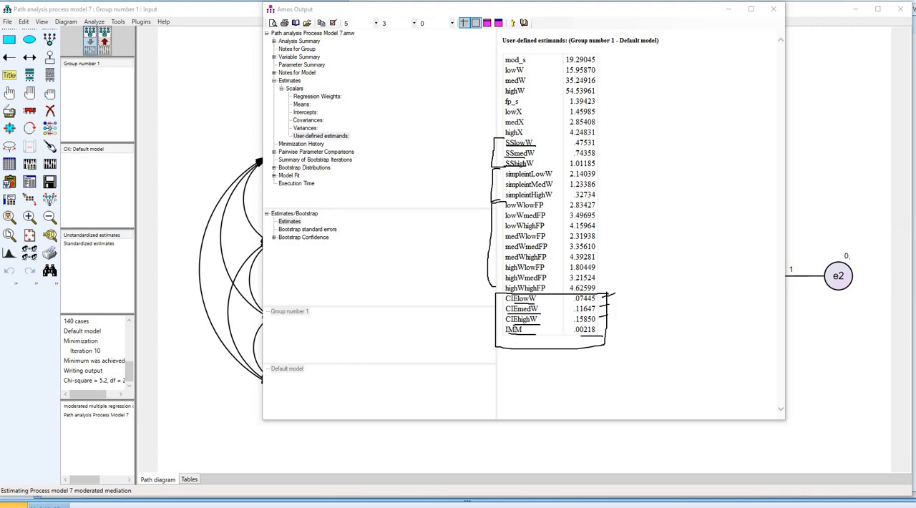
key(Escape)
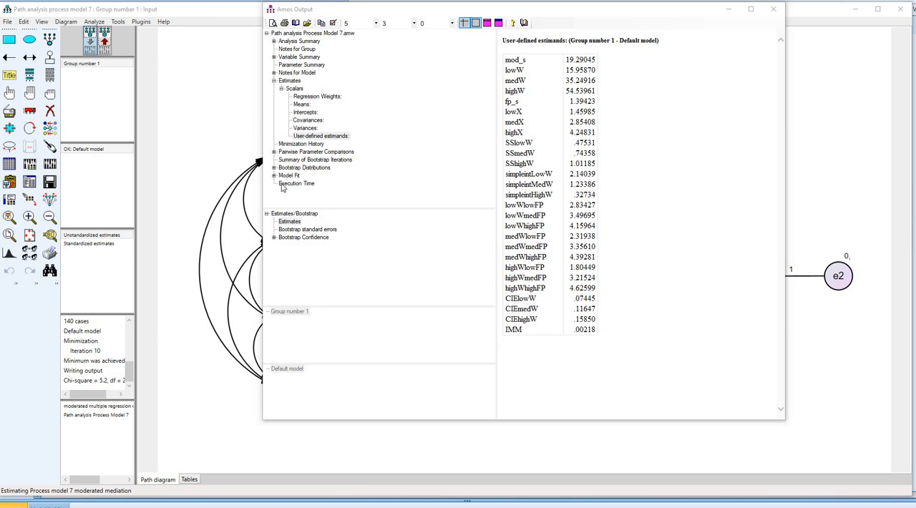
- Display the percentile method bootstrap confidence intervals for the user-defined estimands and activate the annotation pen
click(296, 238)
click(307, 245)
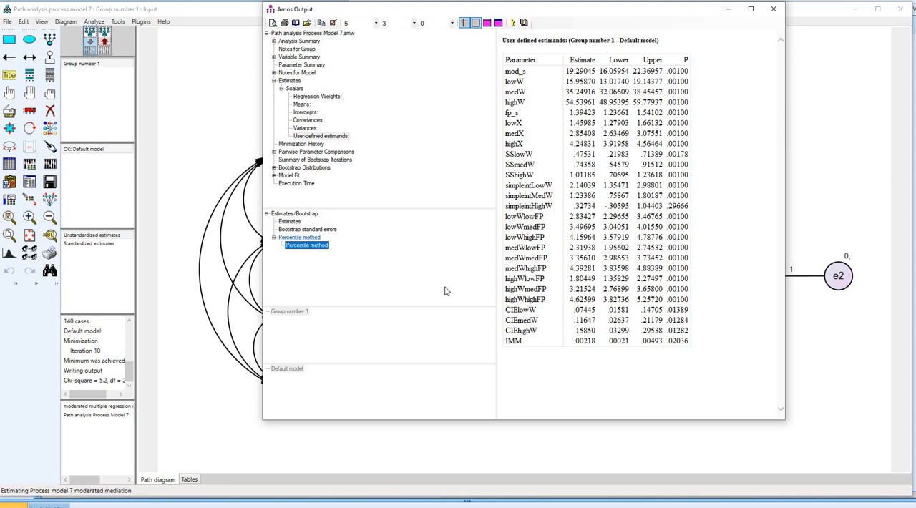
click(906, 226)
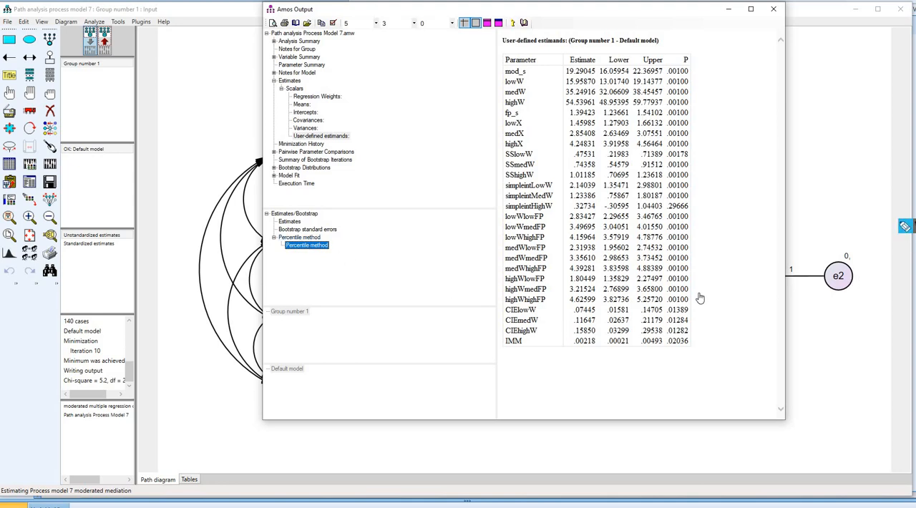
- Underline the estimates and confidence bounds of CIElowW, CIEmedW and CIEhighW, plus the IMM row, and clear the marks
drag(575, 314, 595, 310)
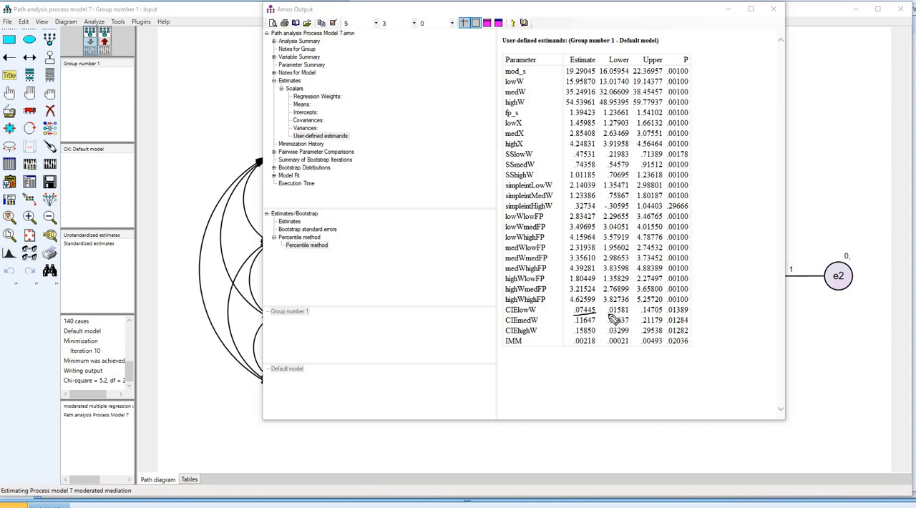
drag(610, 314, 665, 315)
drag(575, 329, 594, 327)
drag(610, 323, 663, 323)
drag(575, 334, 593, 333)
drag(662, 334, 608, 334)
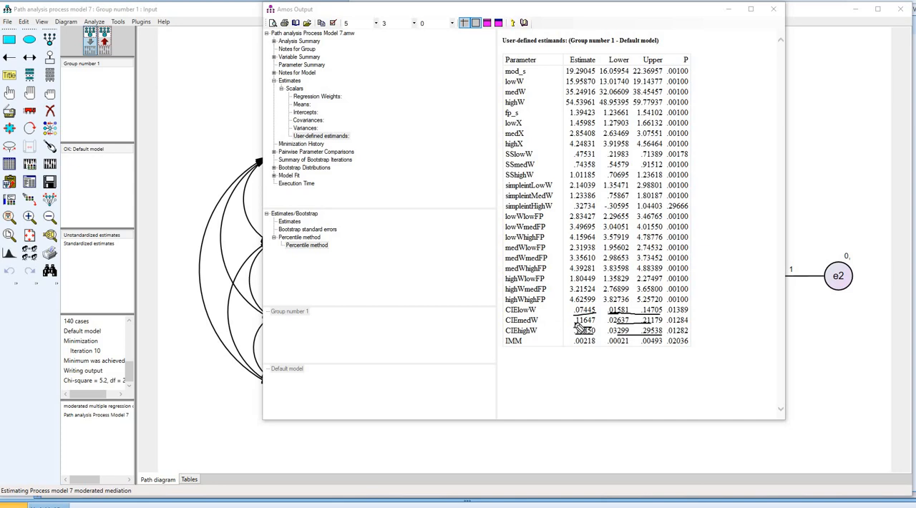
drag(504, 346, 648, 349)
key(Escape)
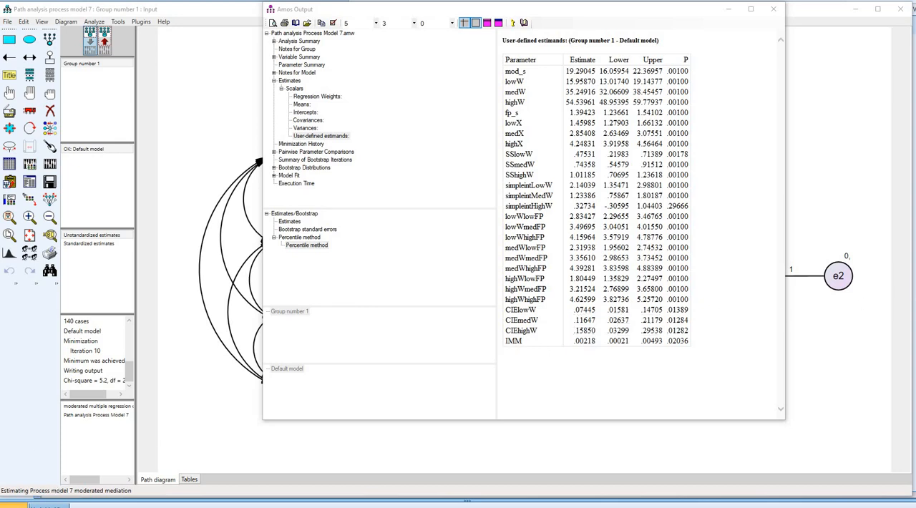